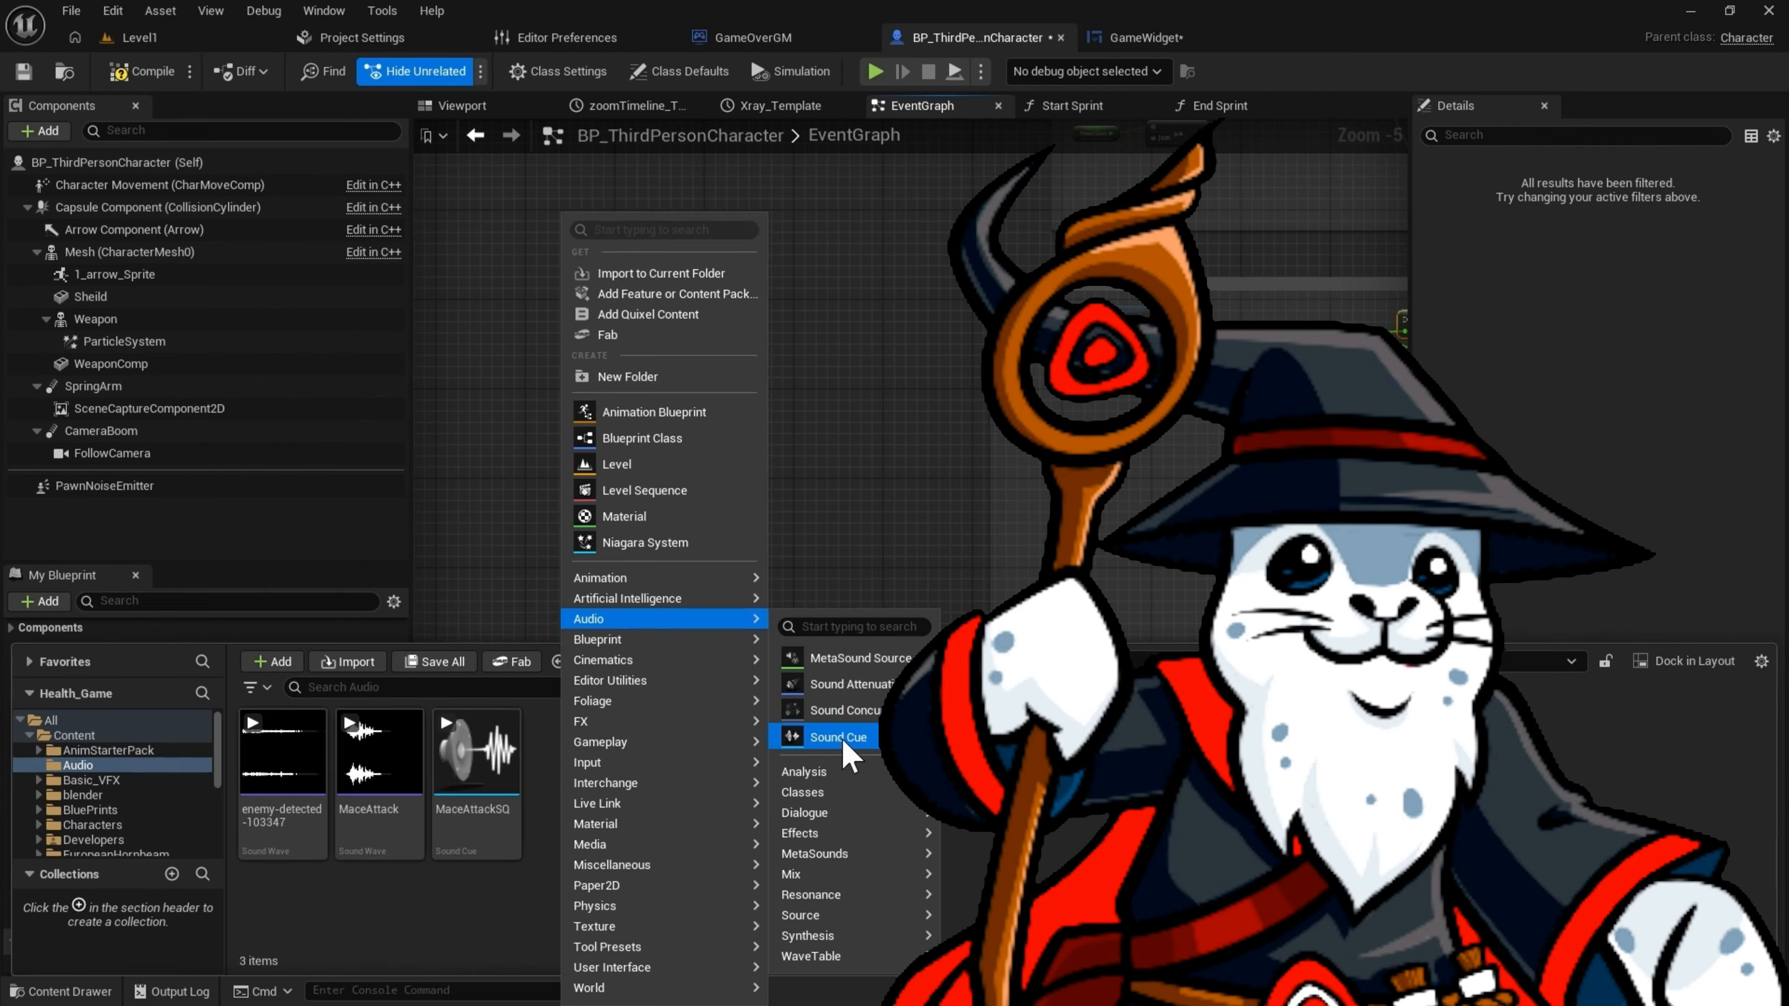
# Create a Sound Cue named Hum in the Audio folder
pyautogui.click(838, 737)
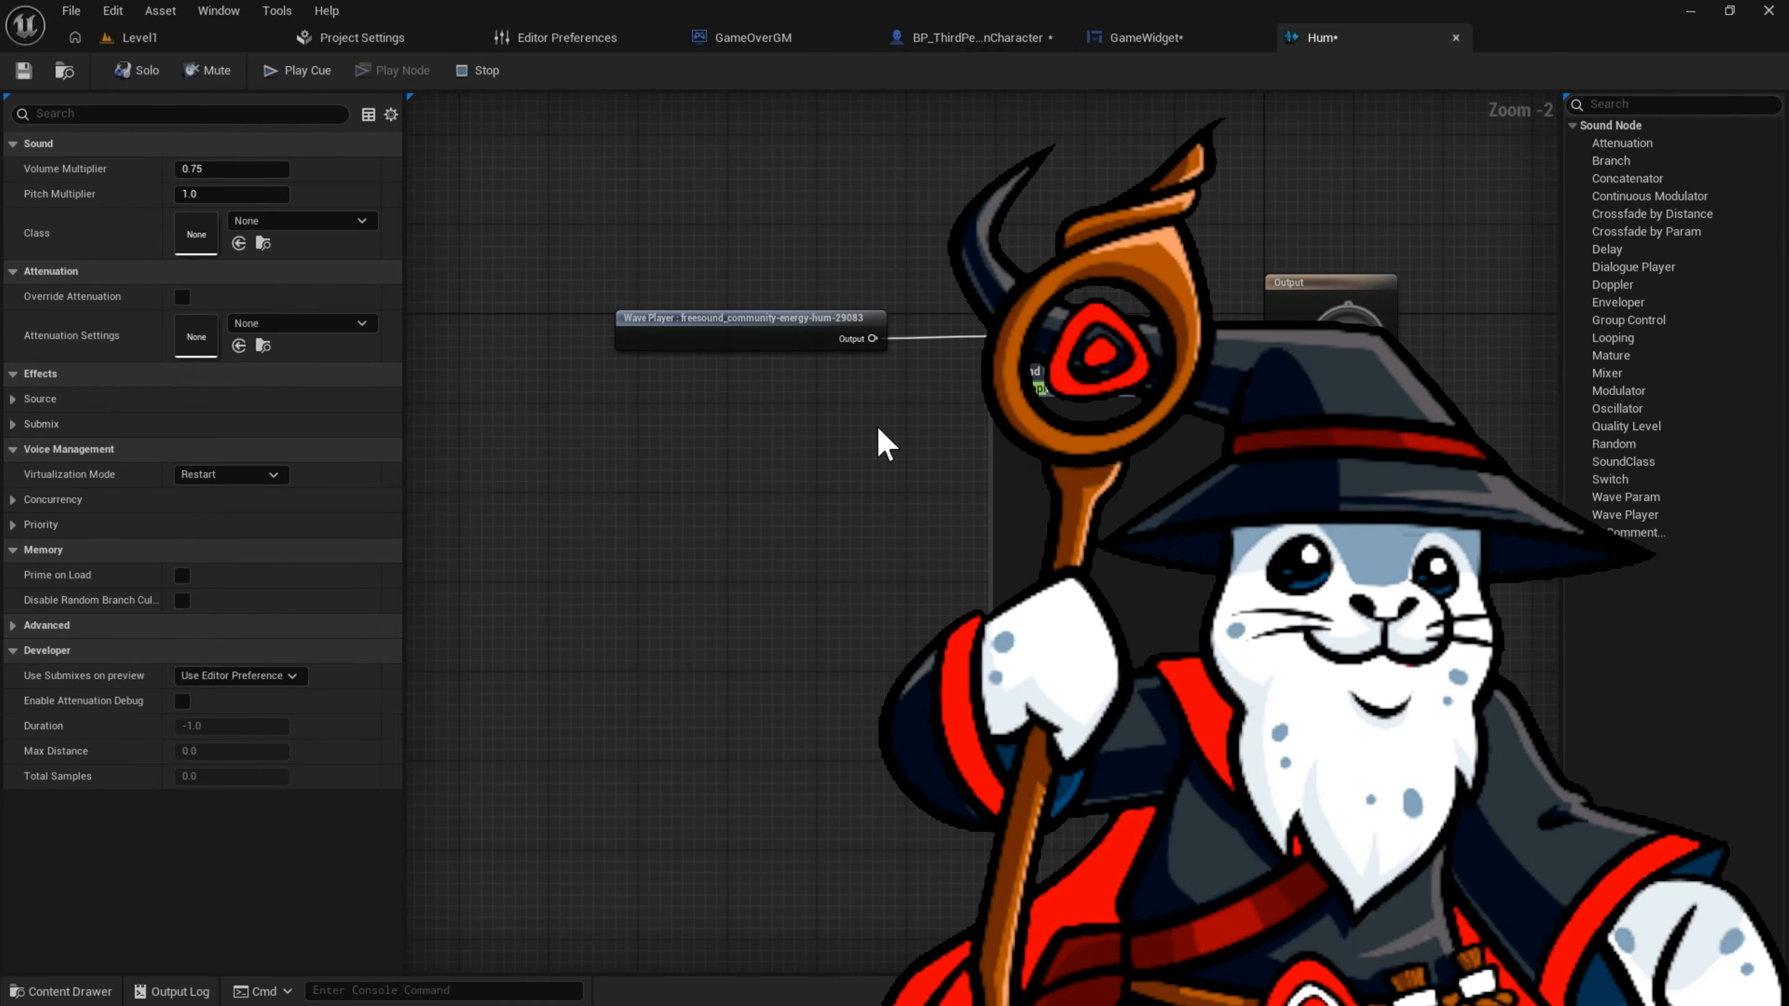
pyautogui.click(1053, 399)
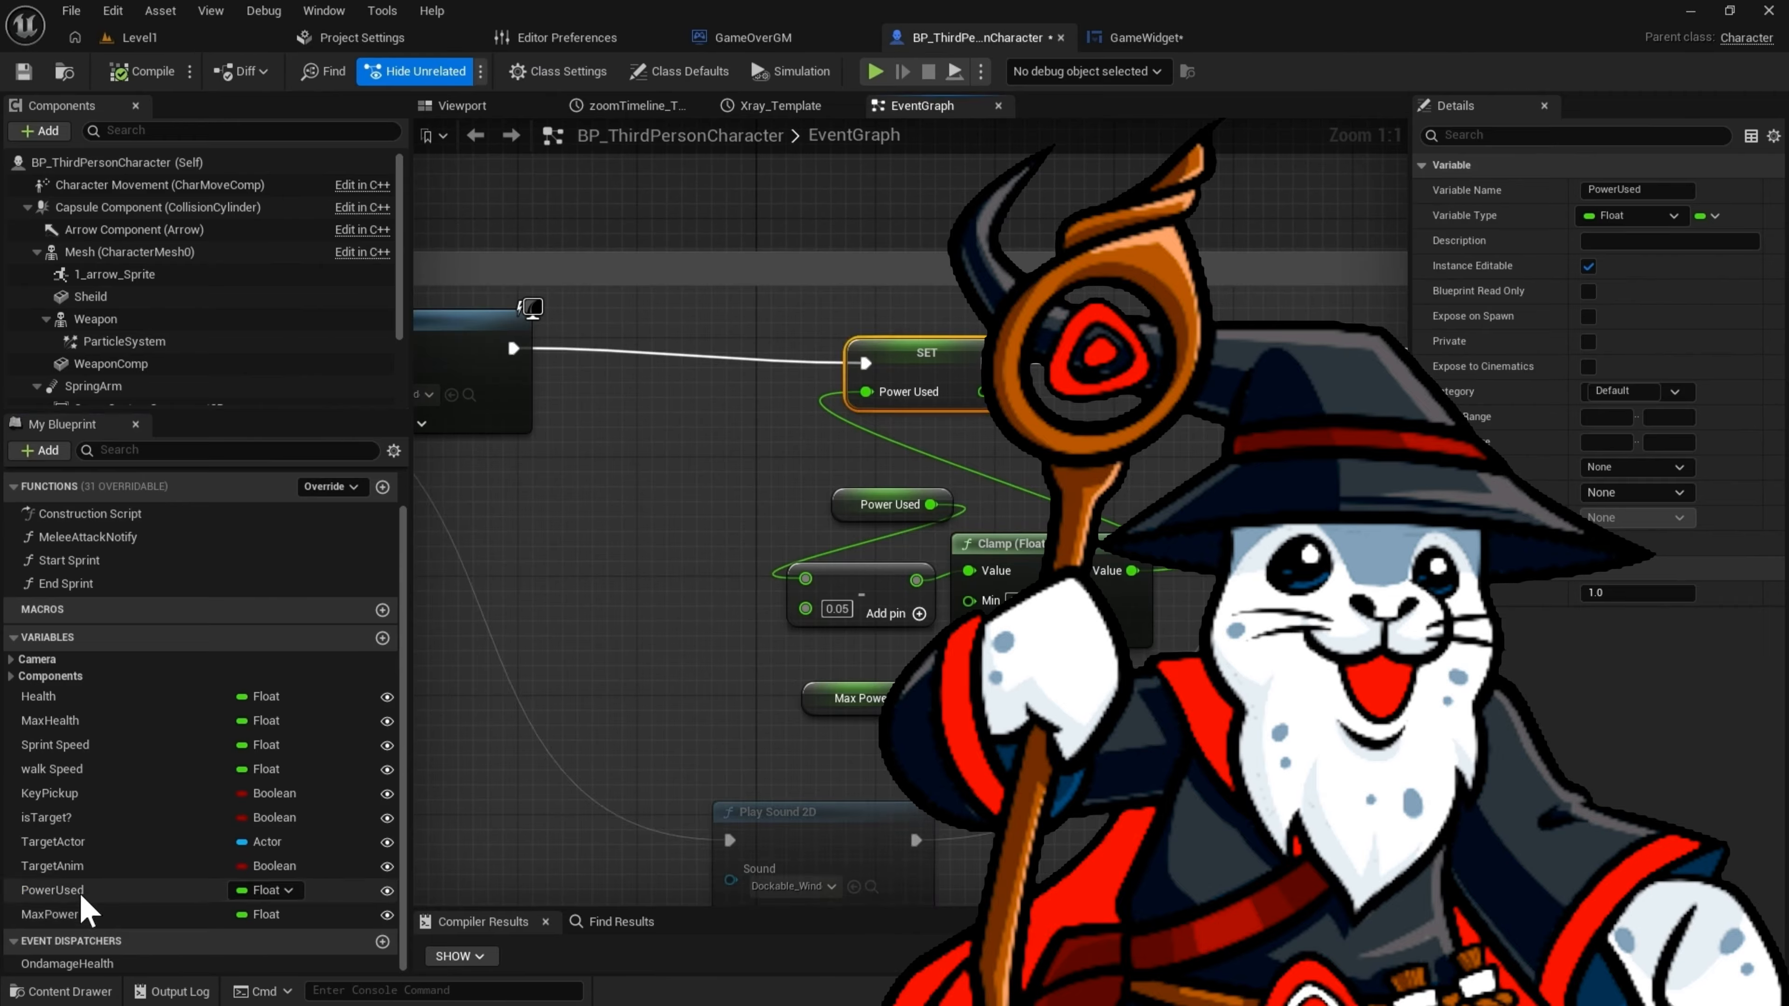
# Select the PowerUsed variable of BP_ThirdPersonCharacter to examine its settings and its use in the event graph
pyautogui.moveTo(52, 890); pyautogui.dragTo(647, 428)
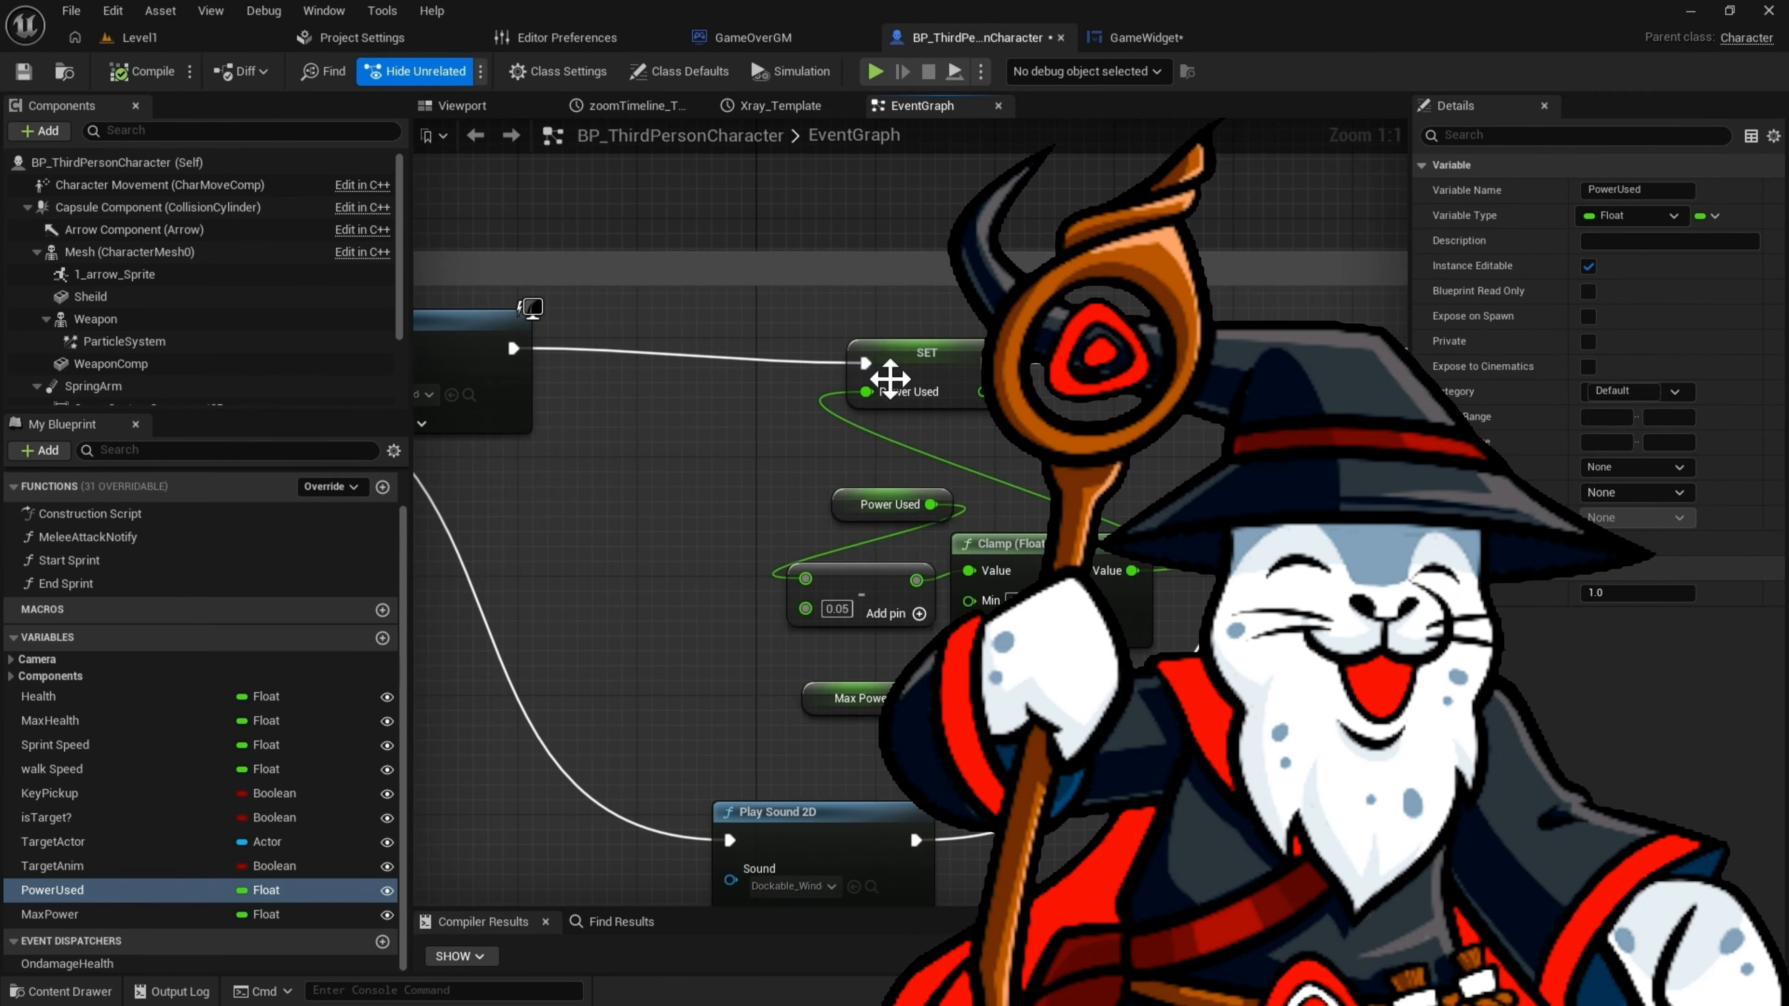
pyautogui.moveTo(113, 890); pyautogui.dragTo(650, 487)
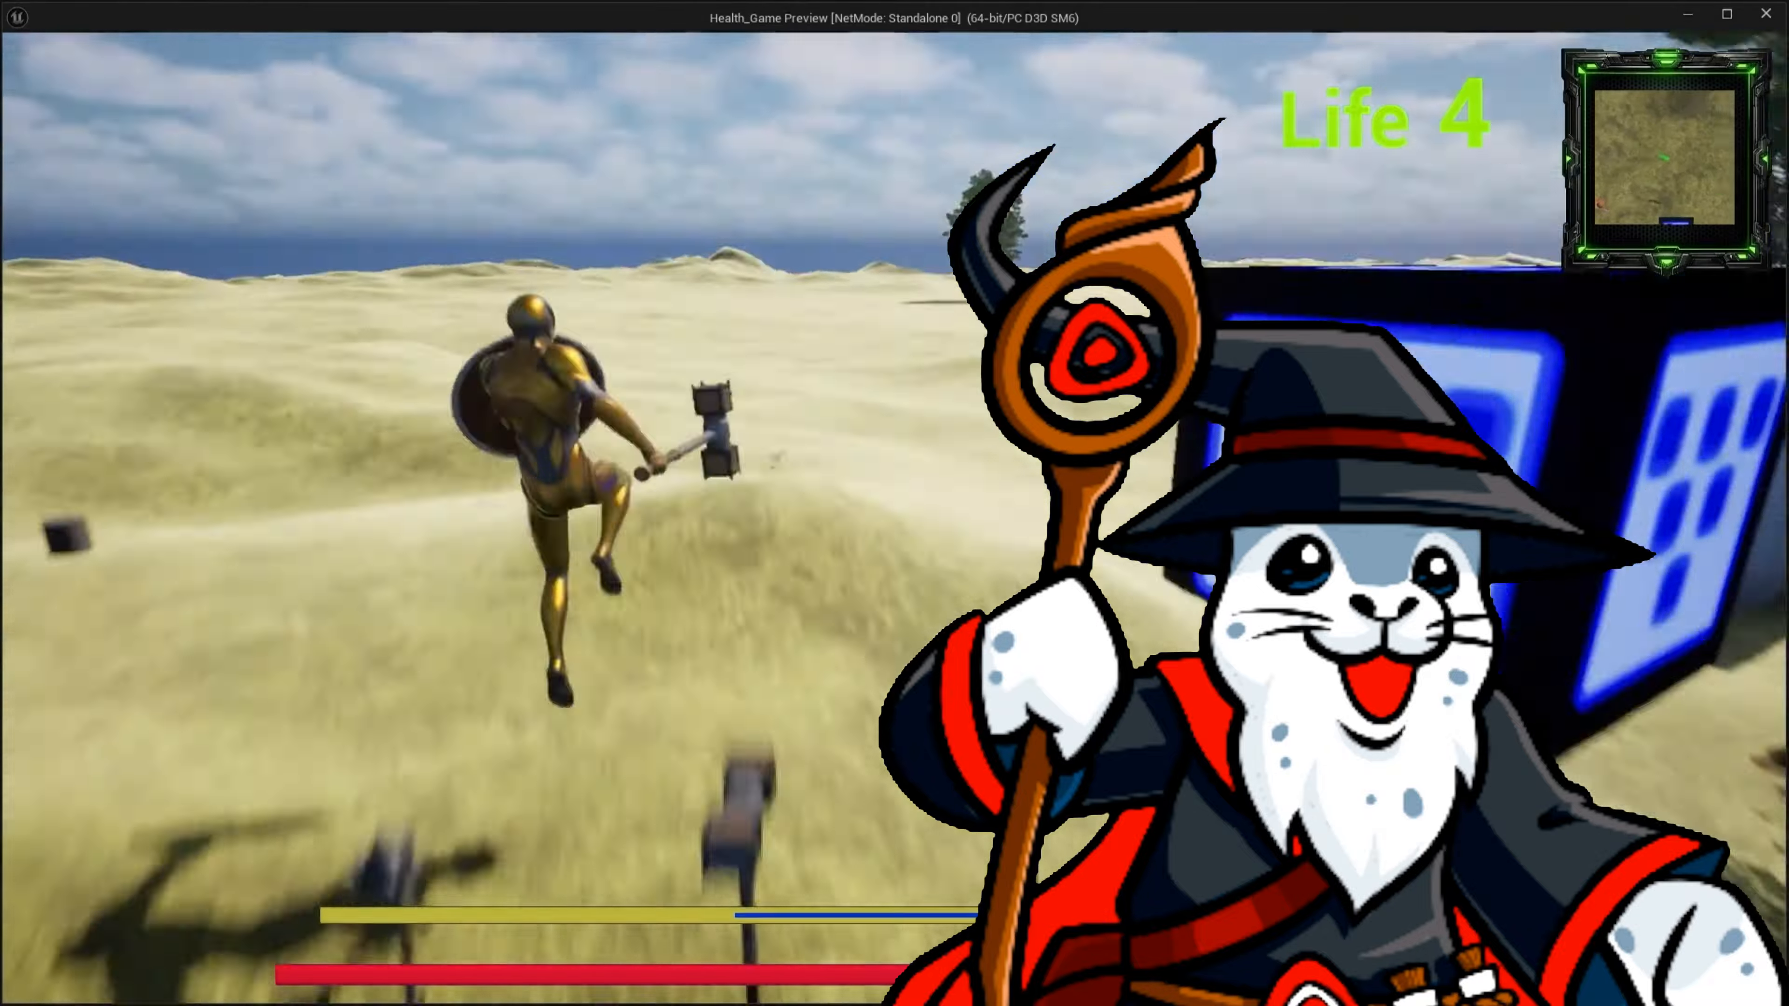
# Playtest the level by running the character up to the enemy beside the blue cube to check the power bar
pyautogui.press('w')
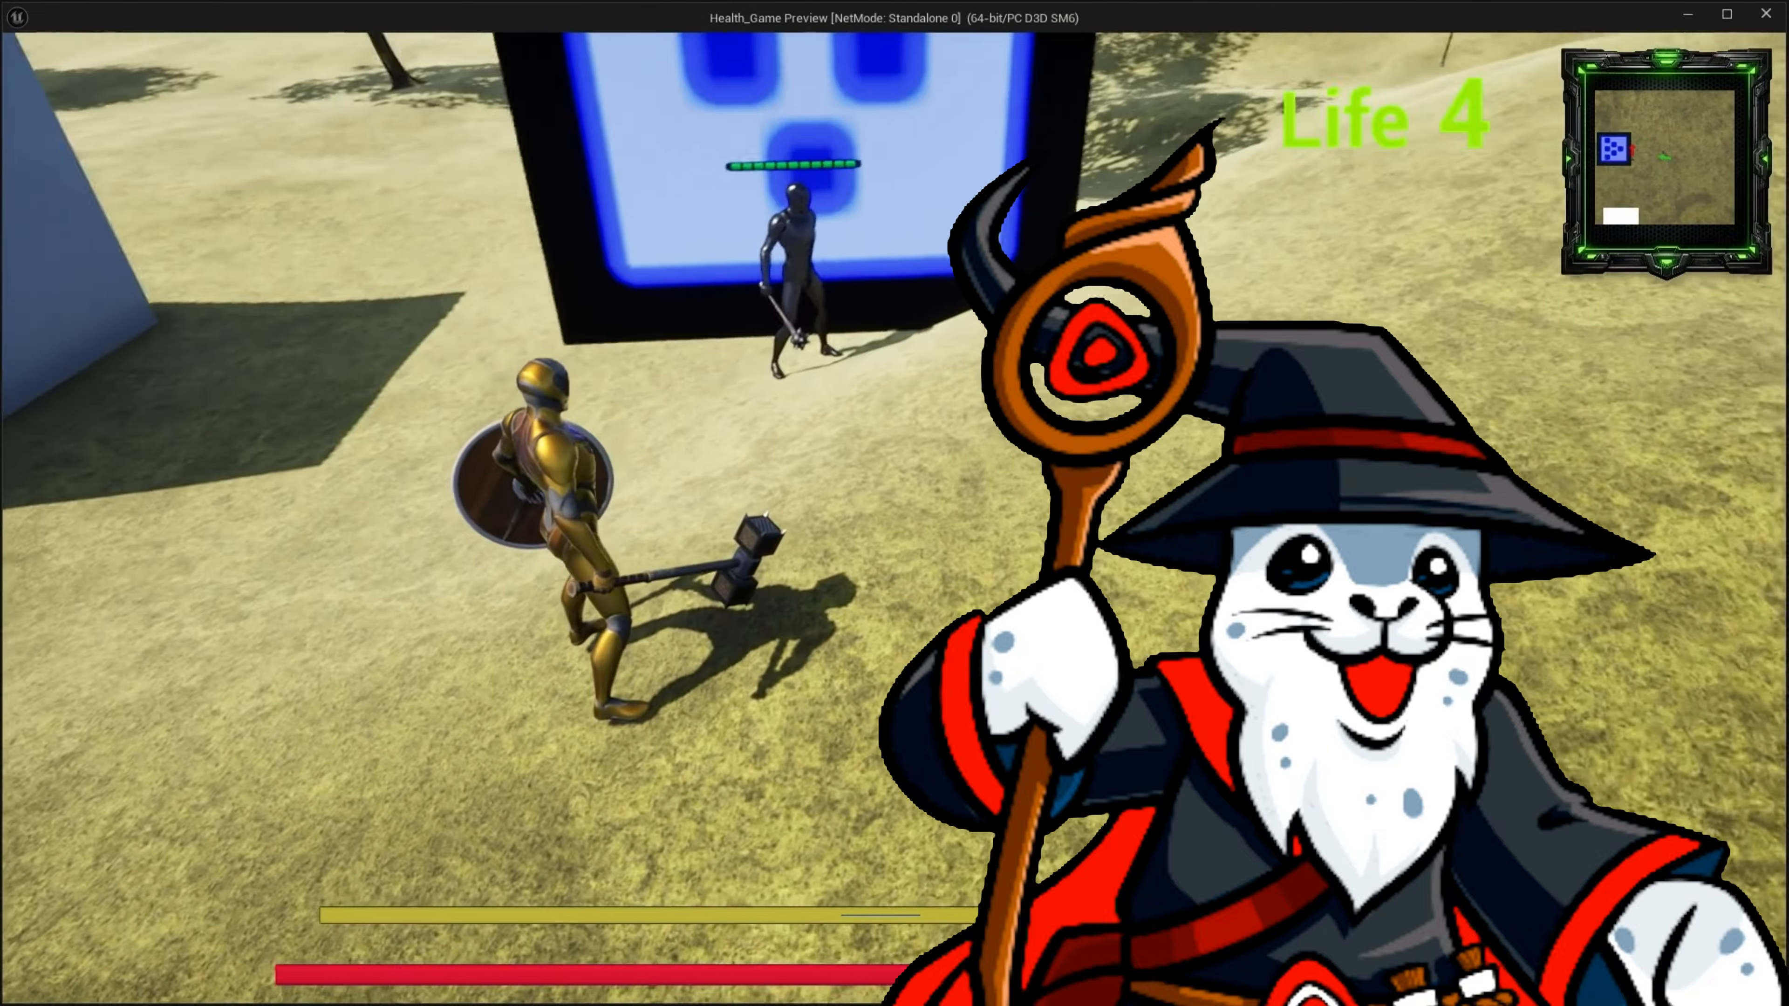
pyautogui.press('w')
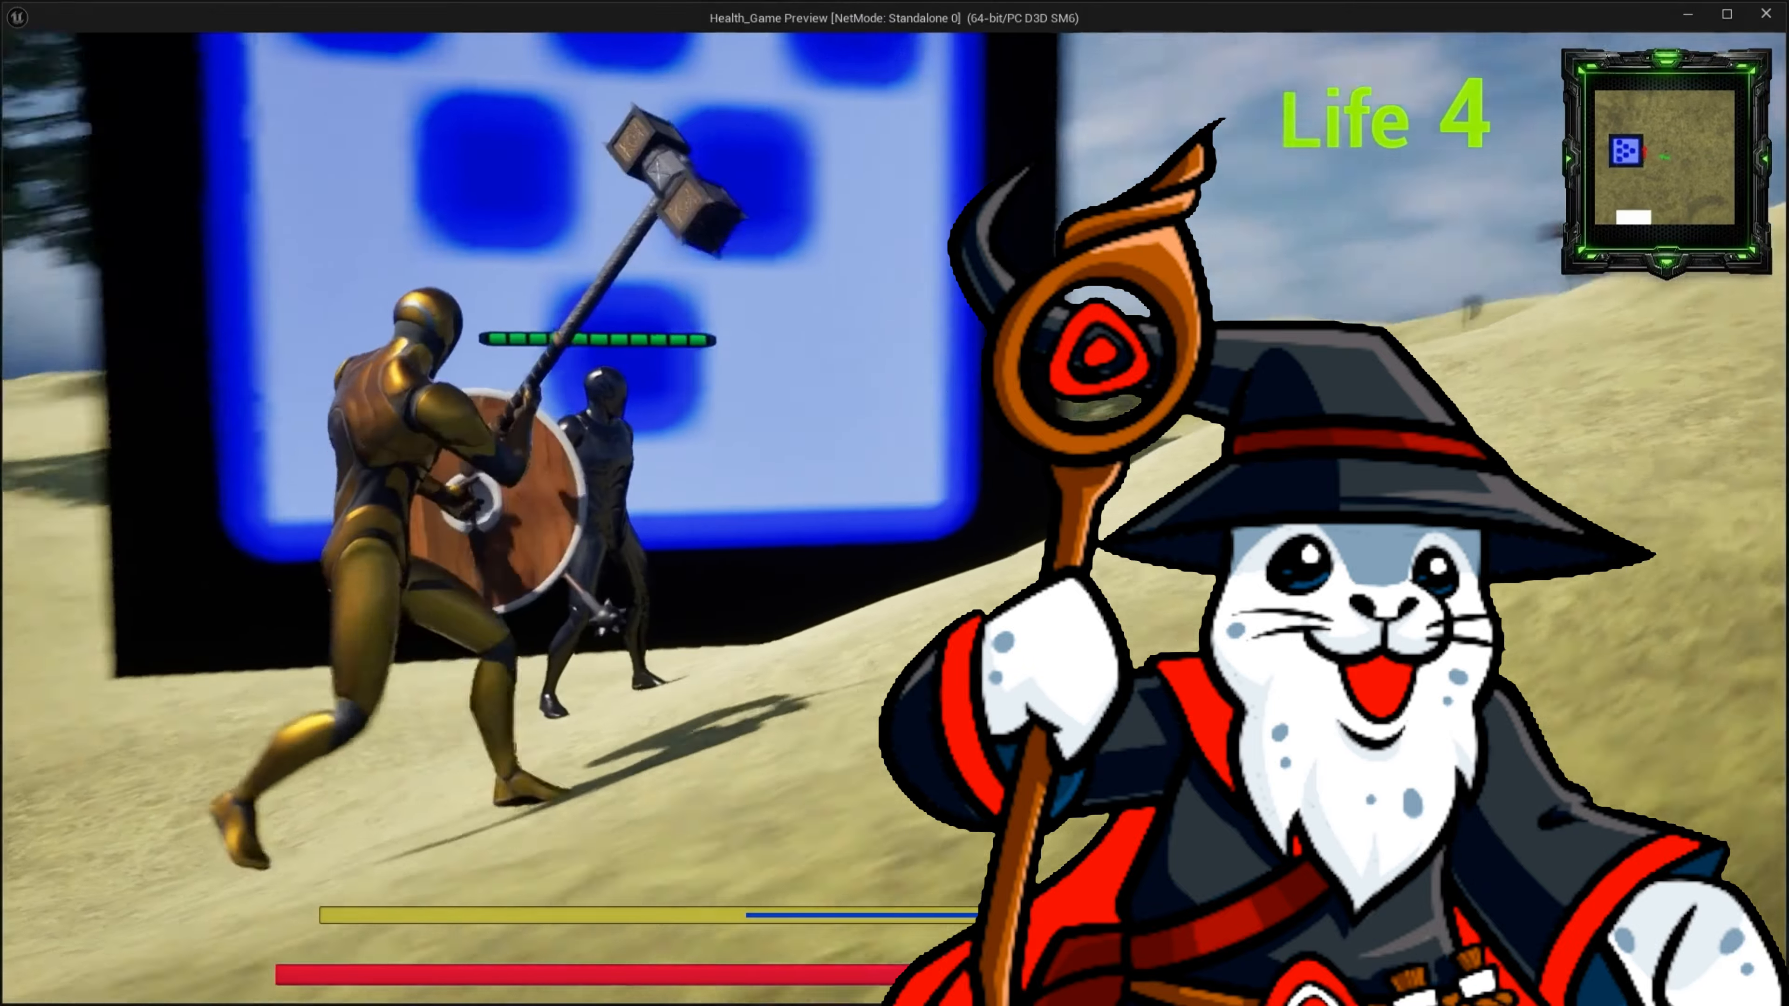
pyautogui.press('a')
pyautogui.press('Escape')
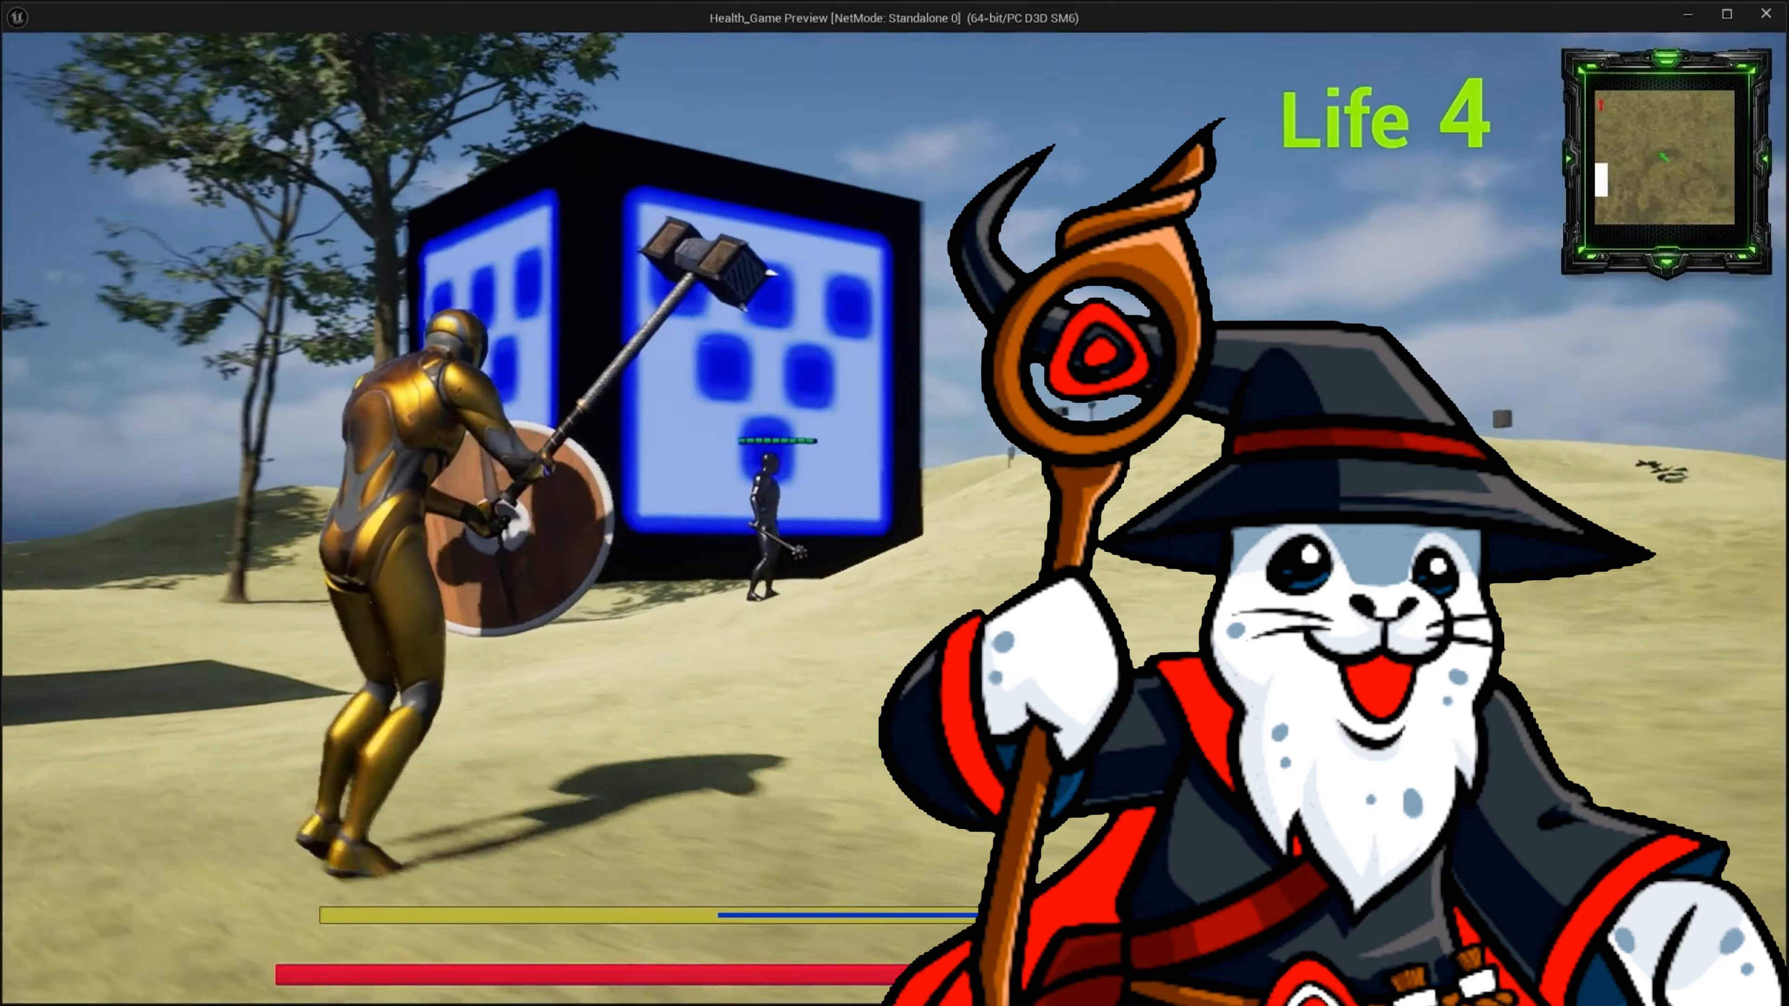
# Move the character back, forward and sideways while facing the enemy to examine how the power bar drains
pyautogui.press('s')
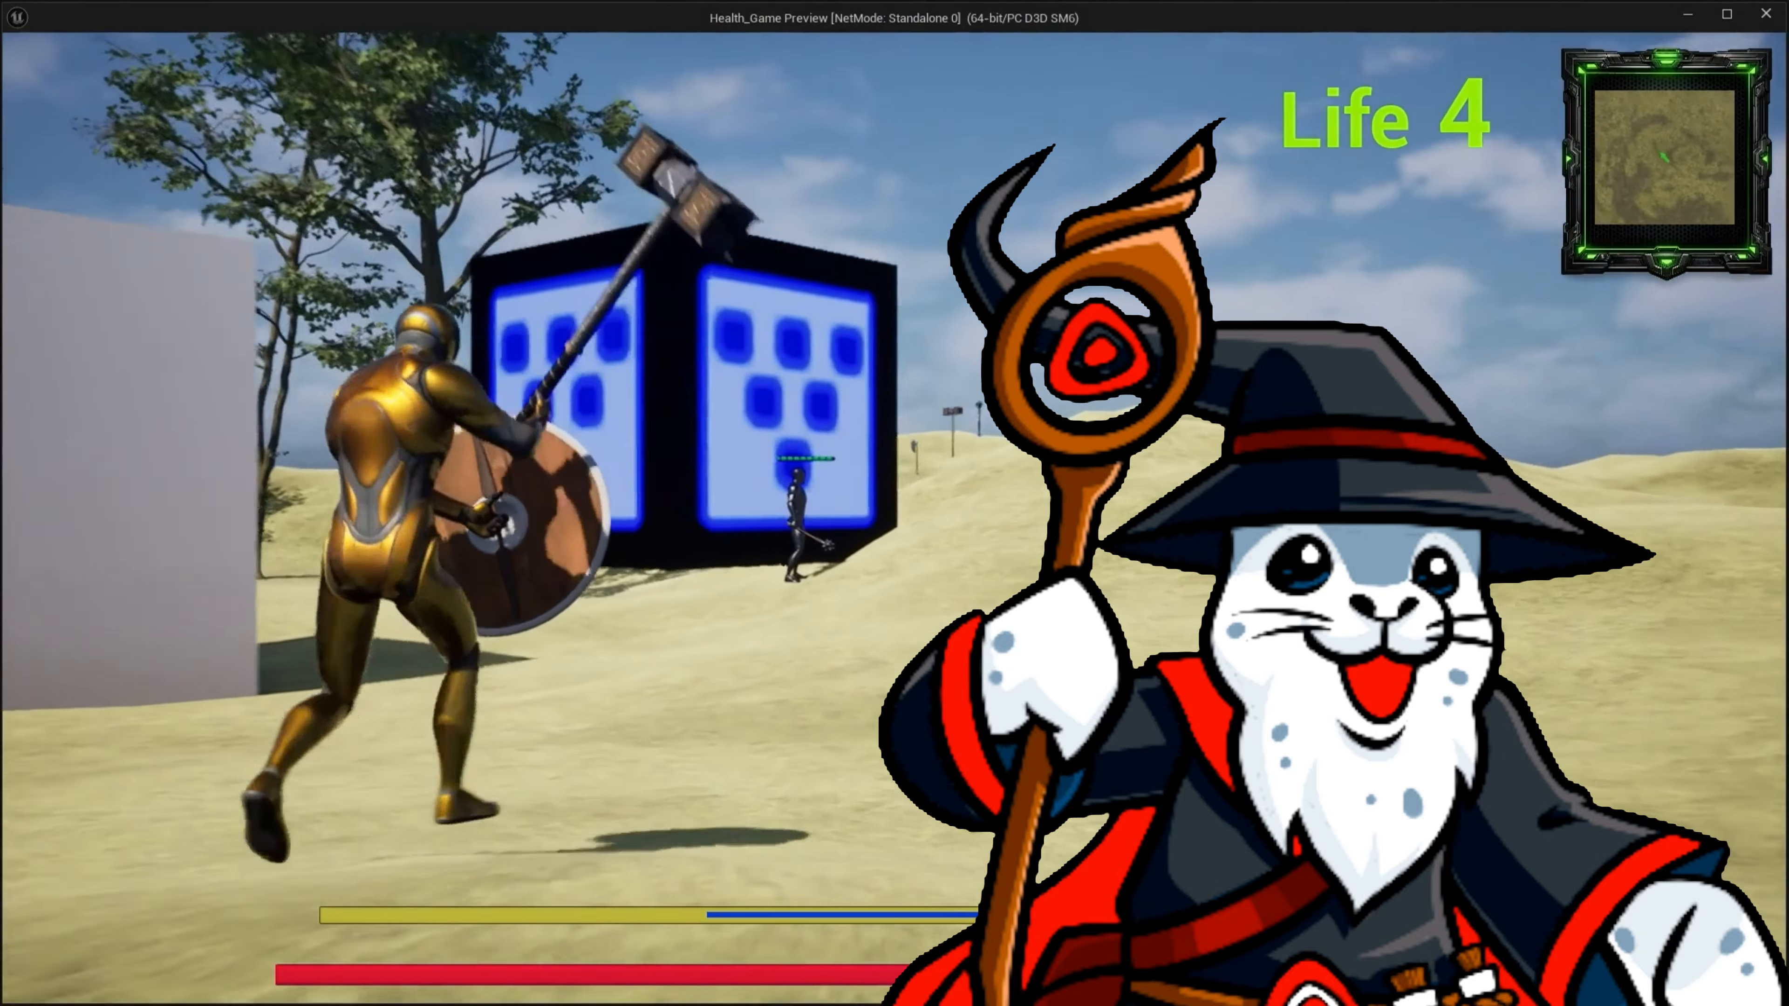
pyautogui.press('s')
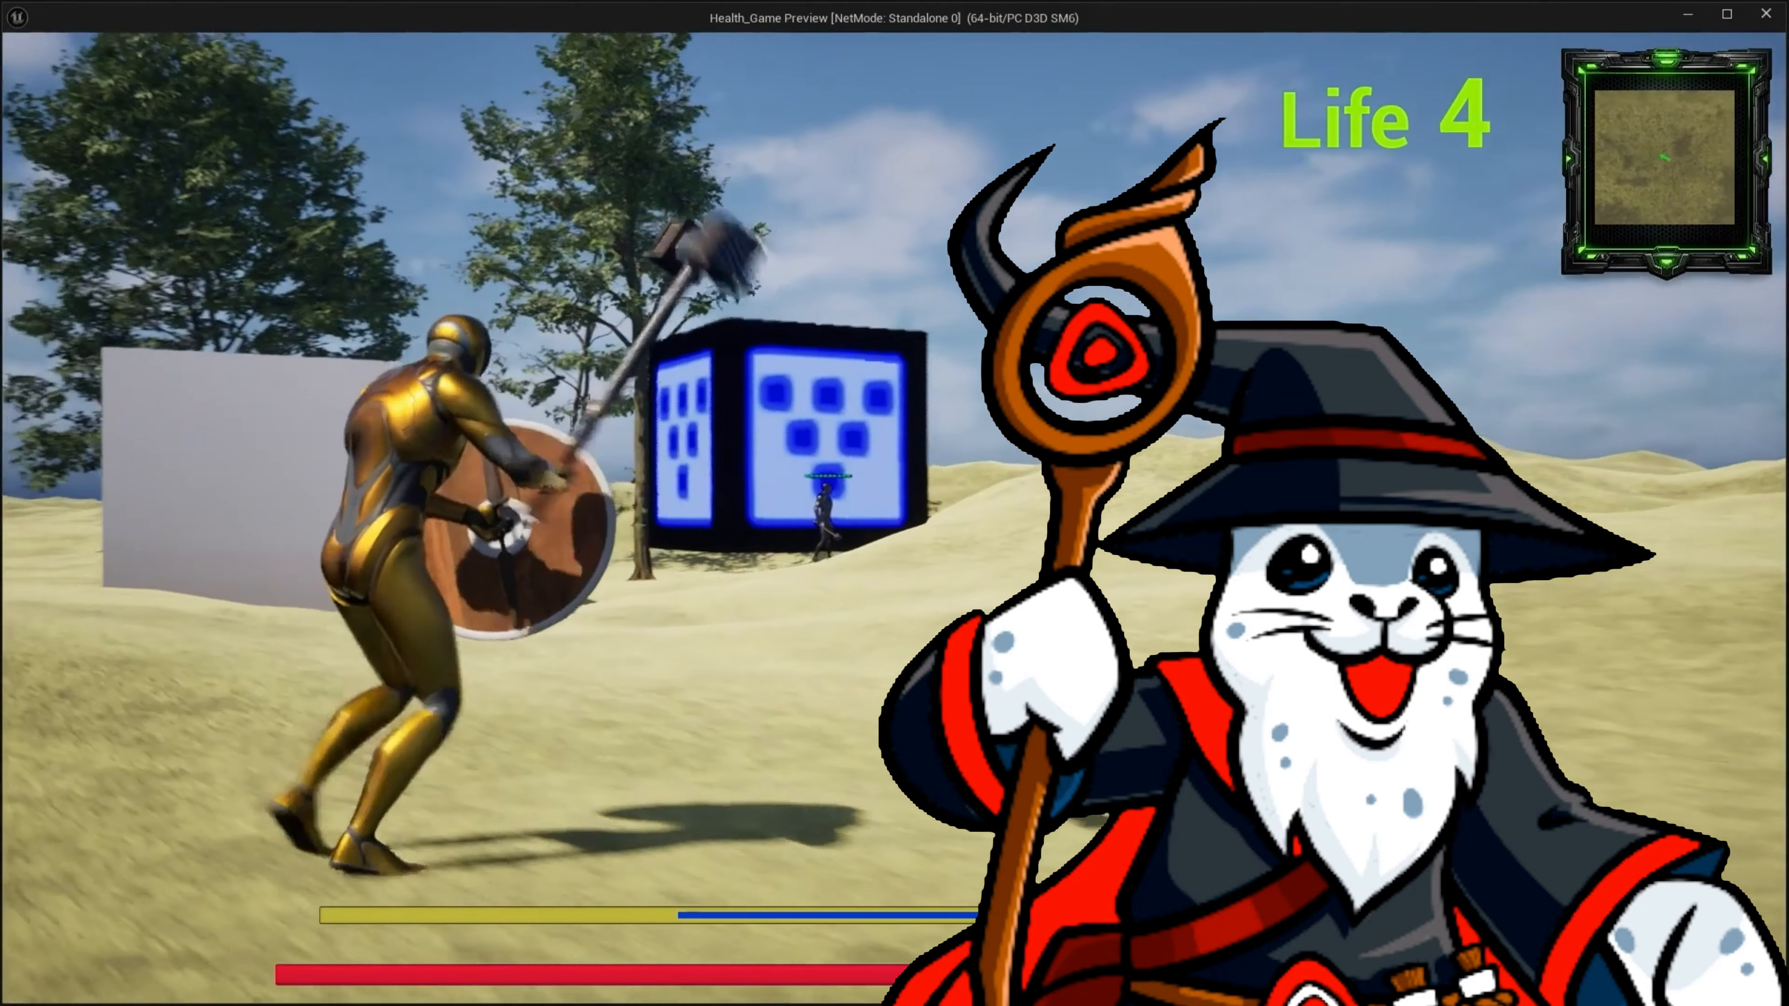
pyautogui.press('s')
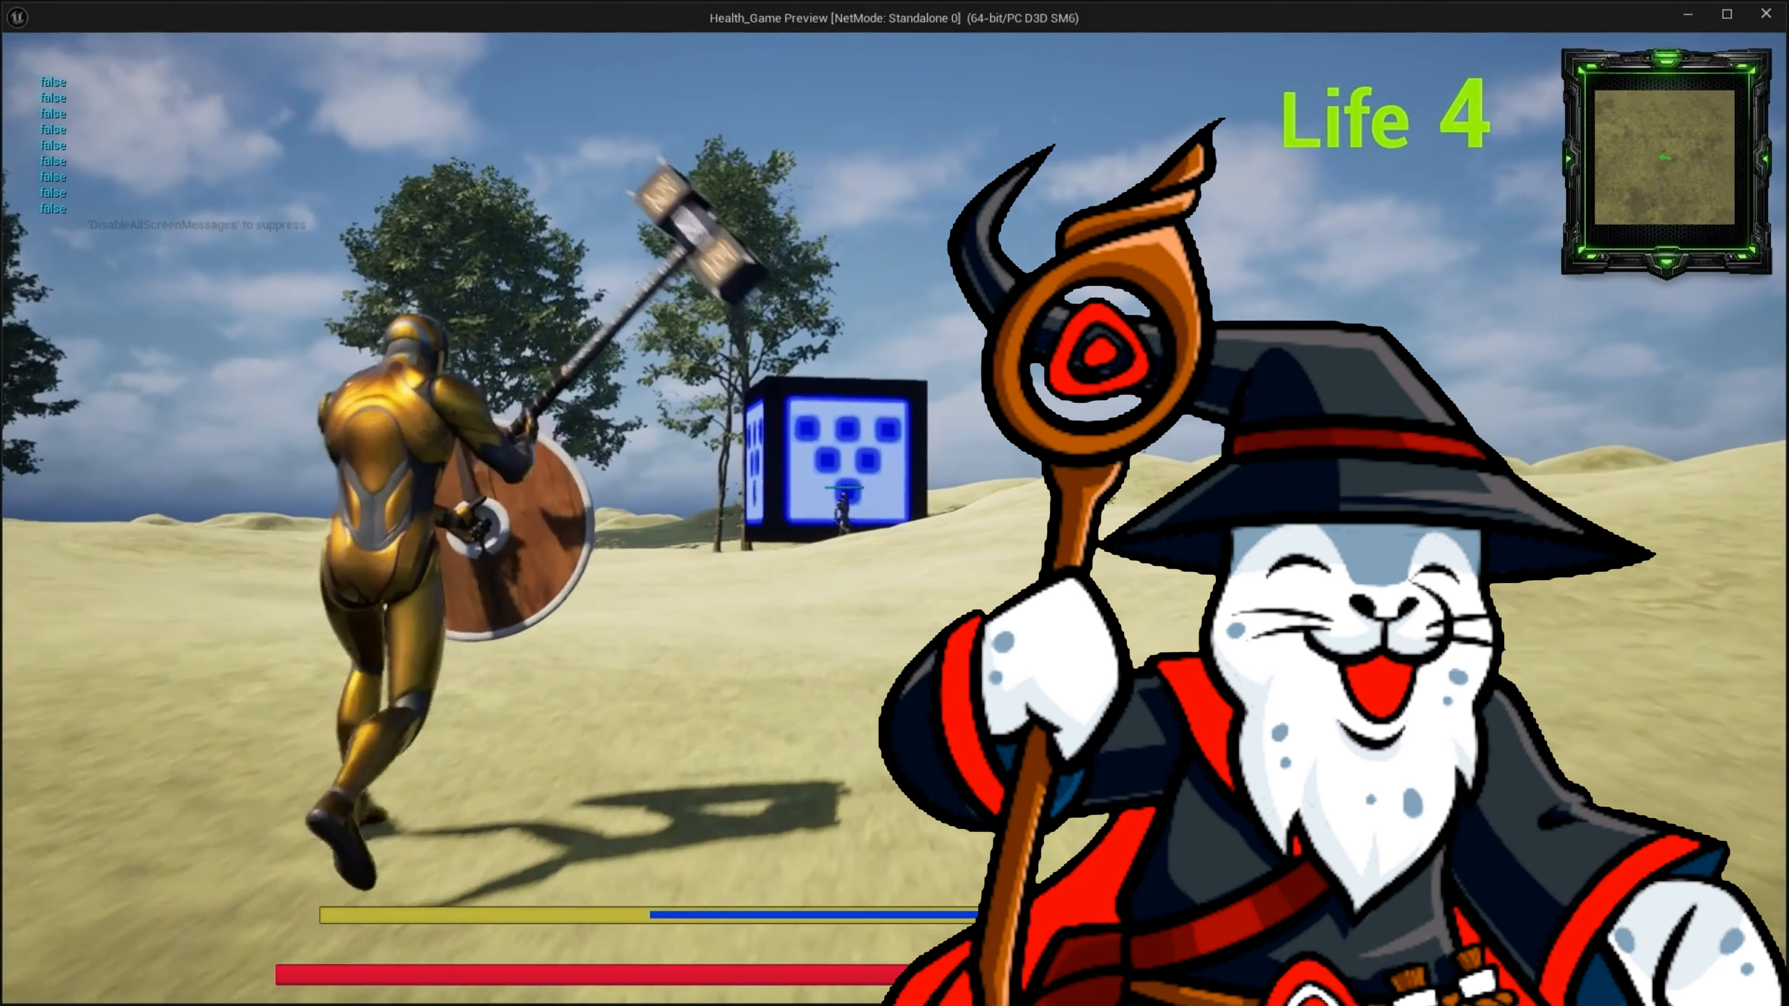
pyautogui.press('s')
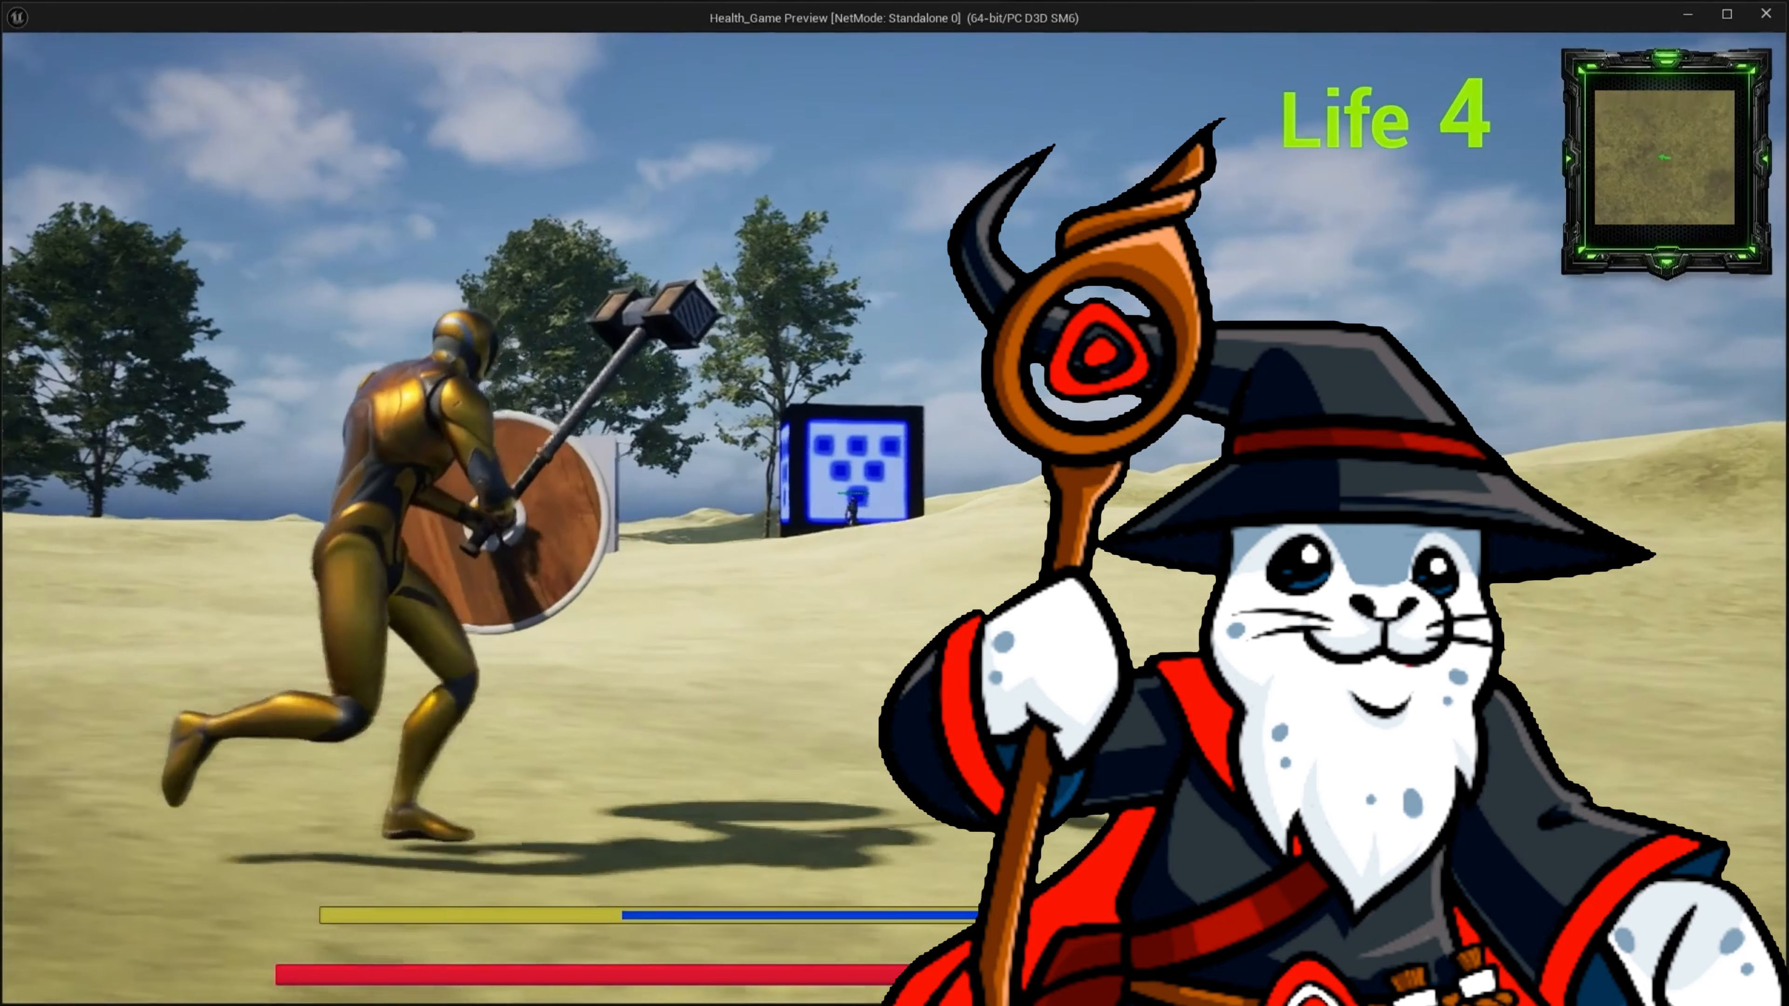
pyautogui.press('s')
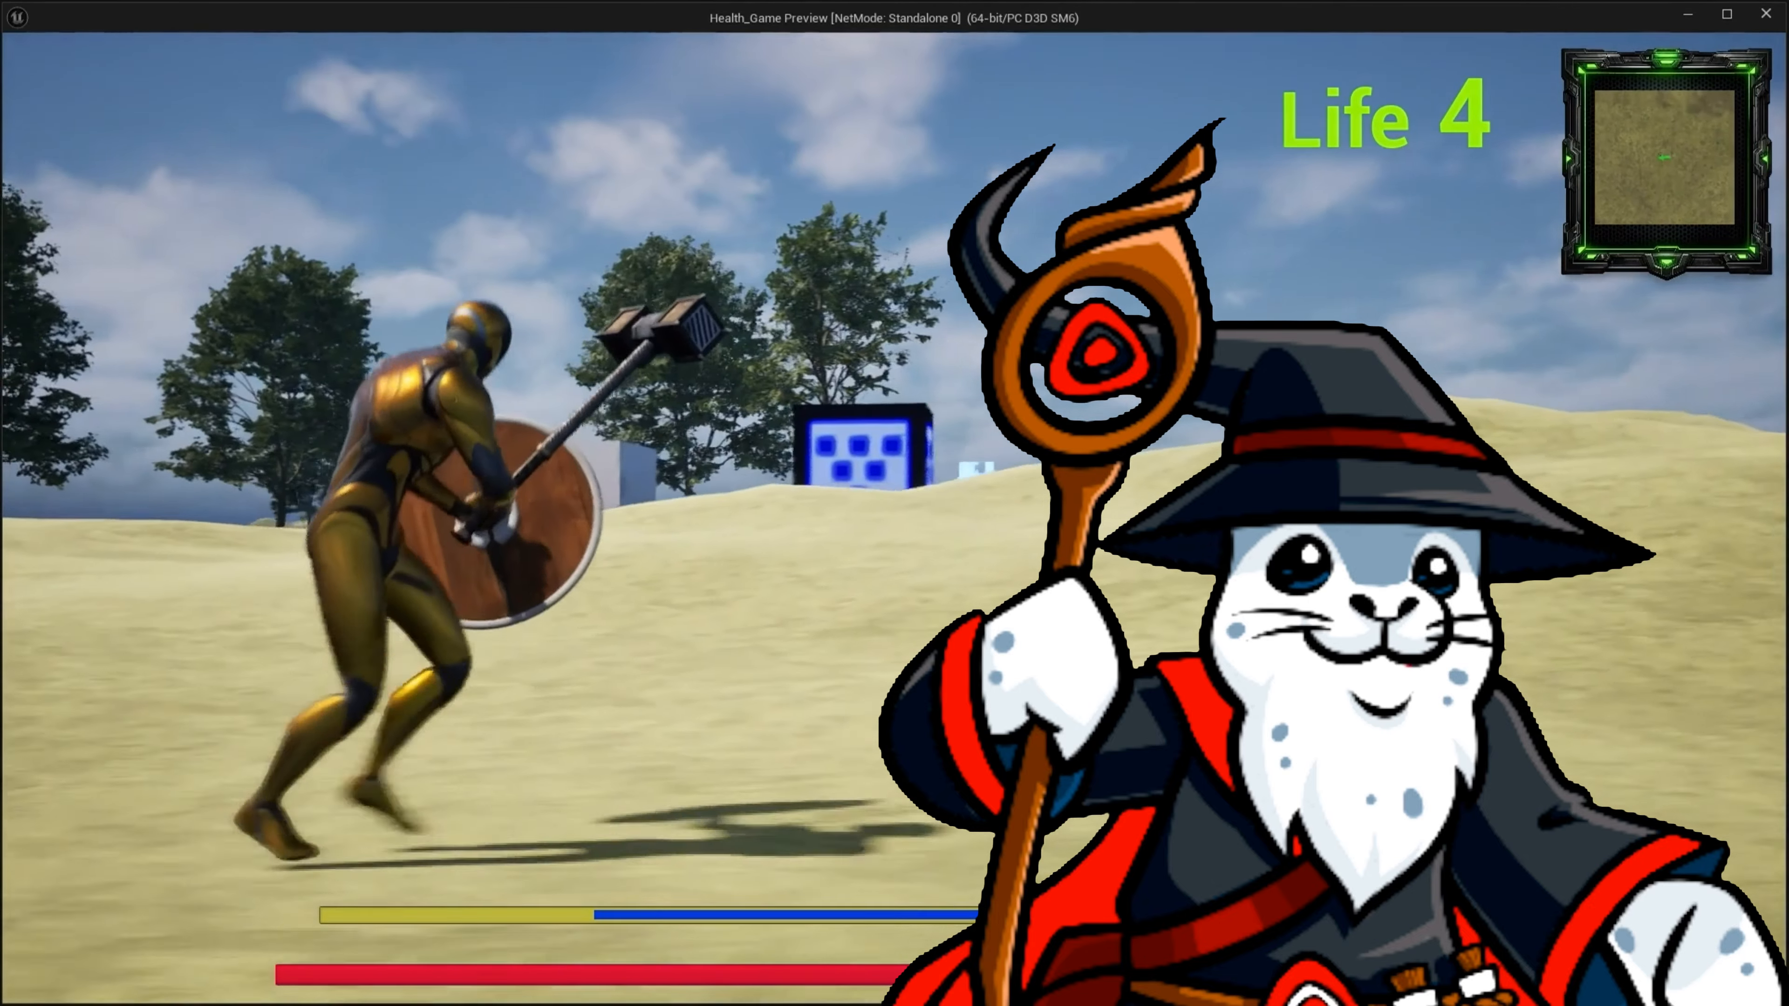
pyautogui.press('s')
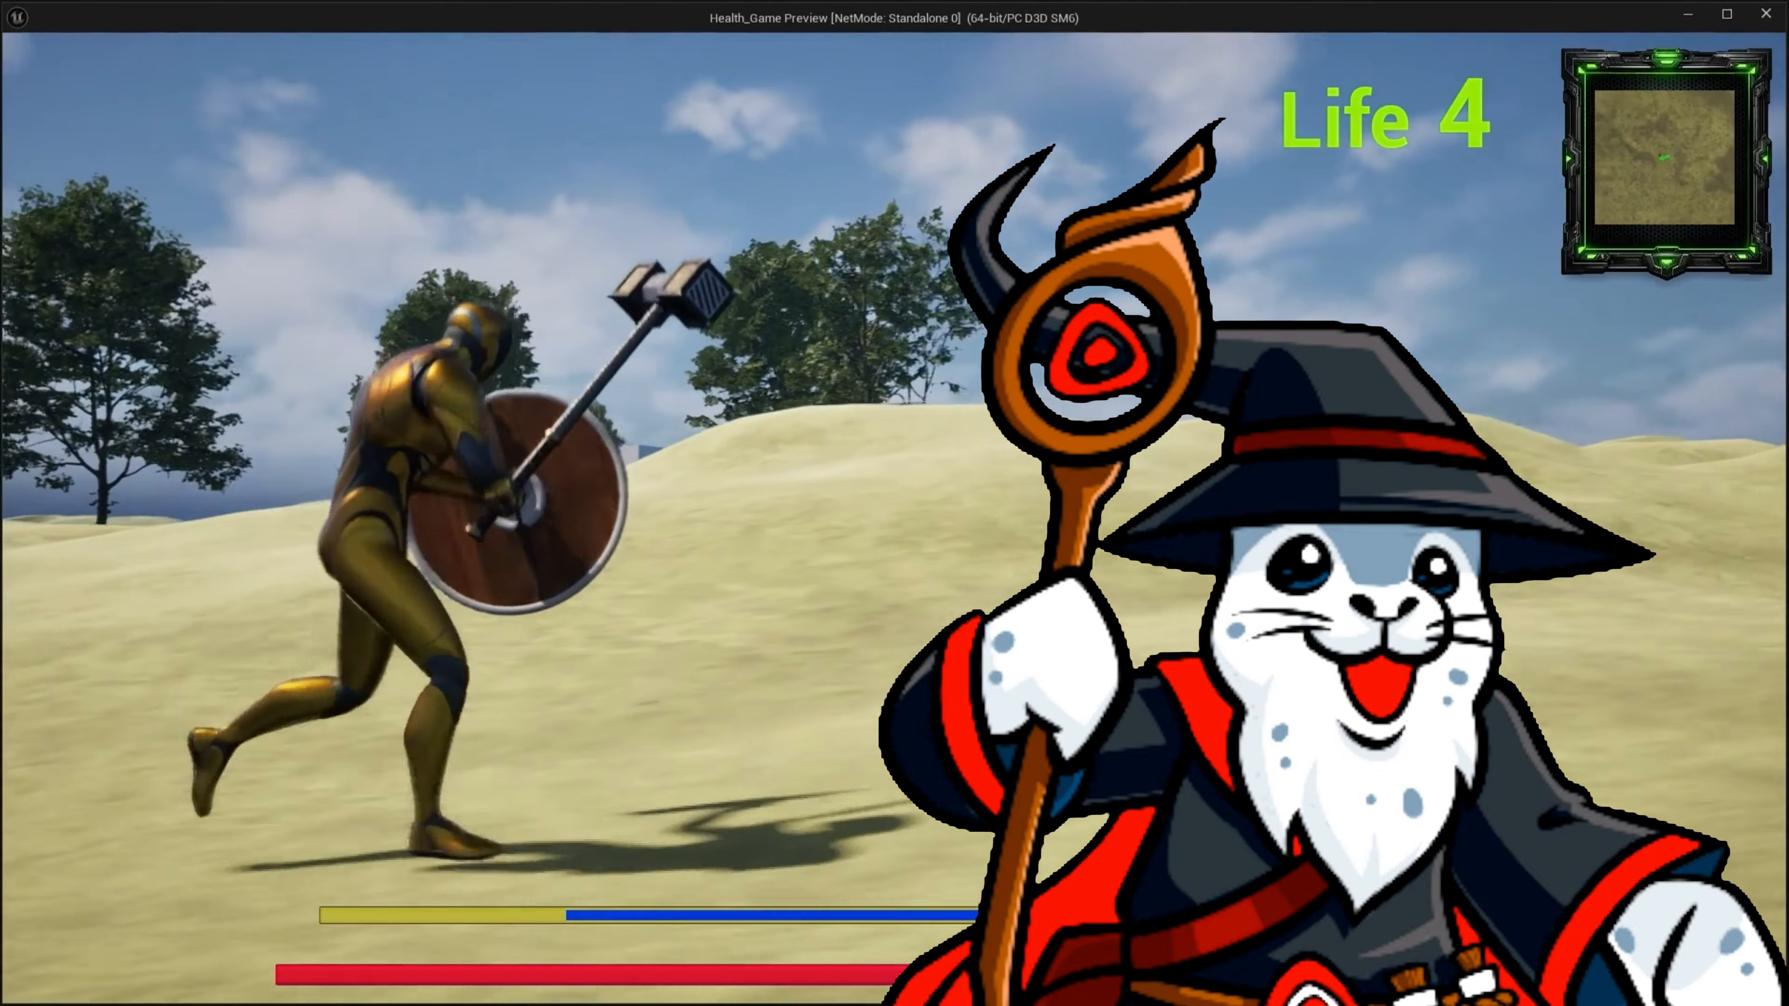
pyautogui.press('s')
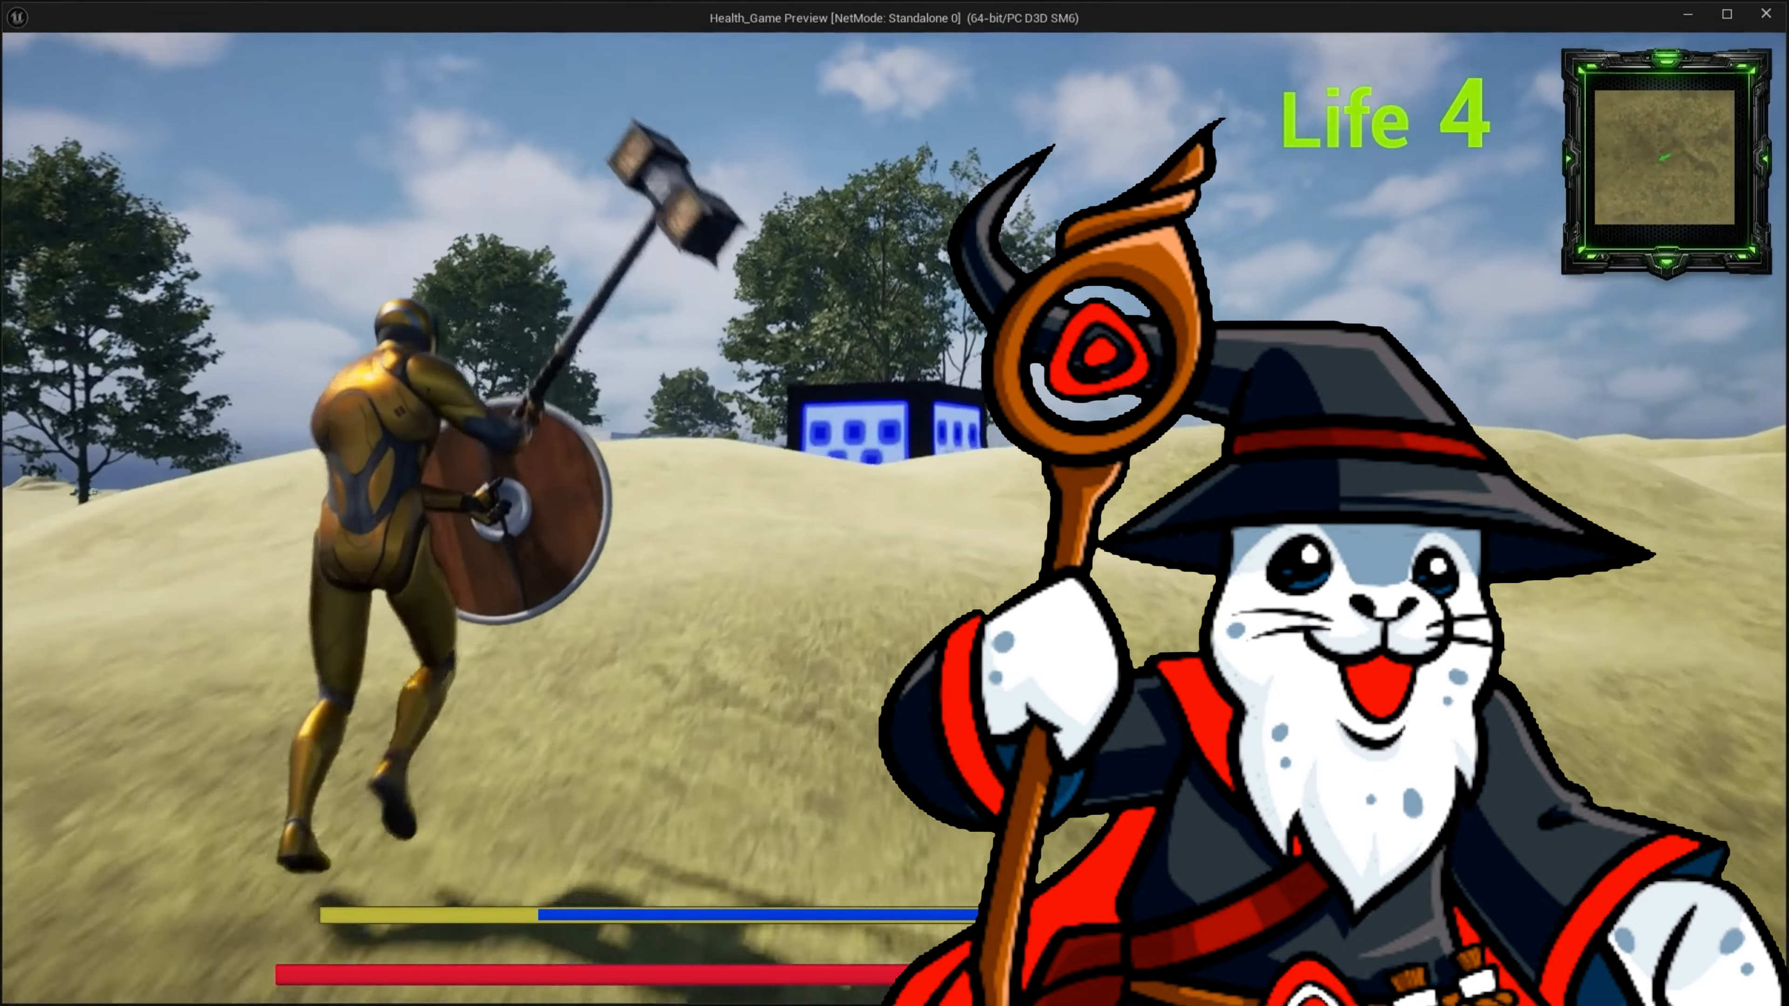
pyautogui.press('w')
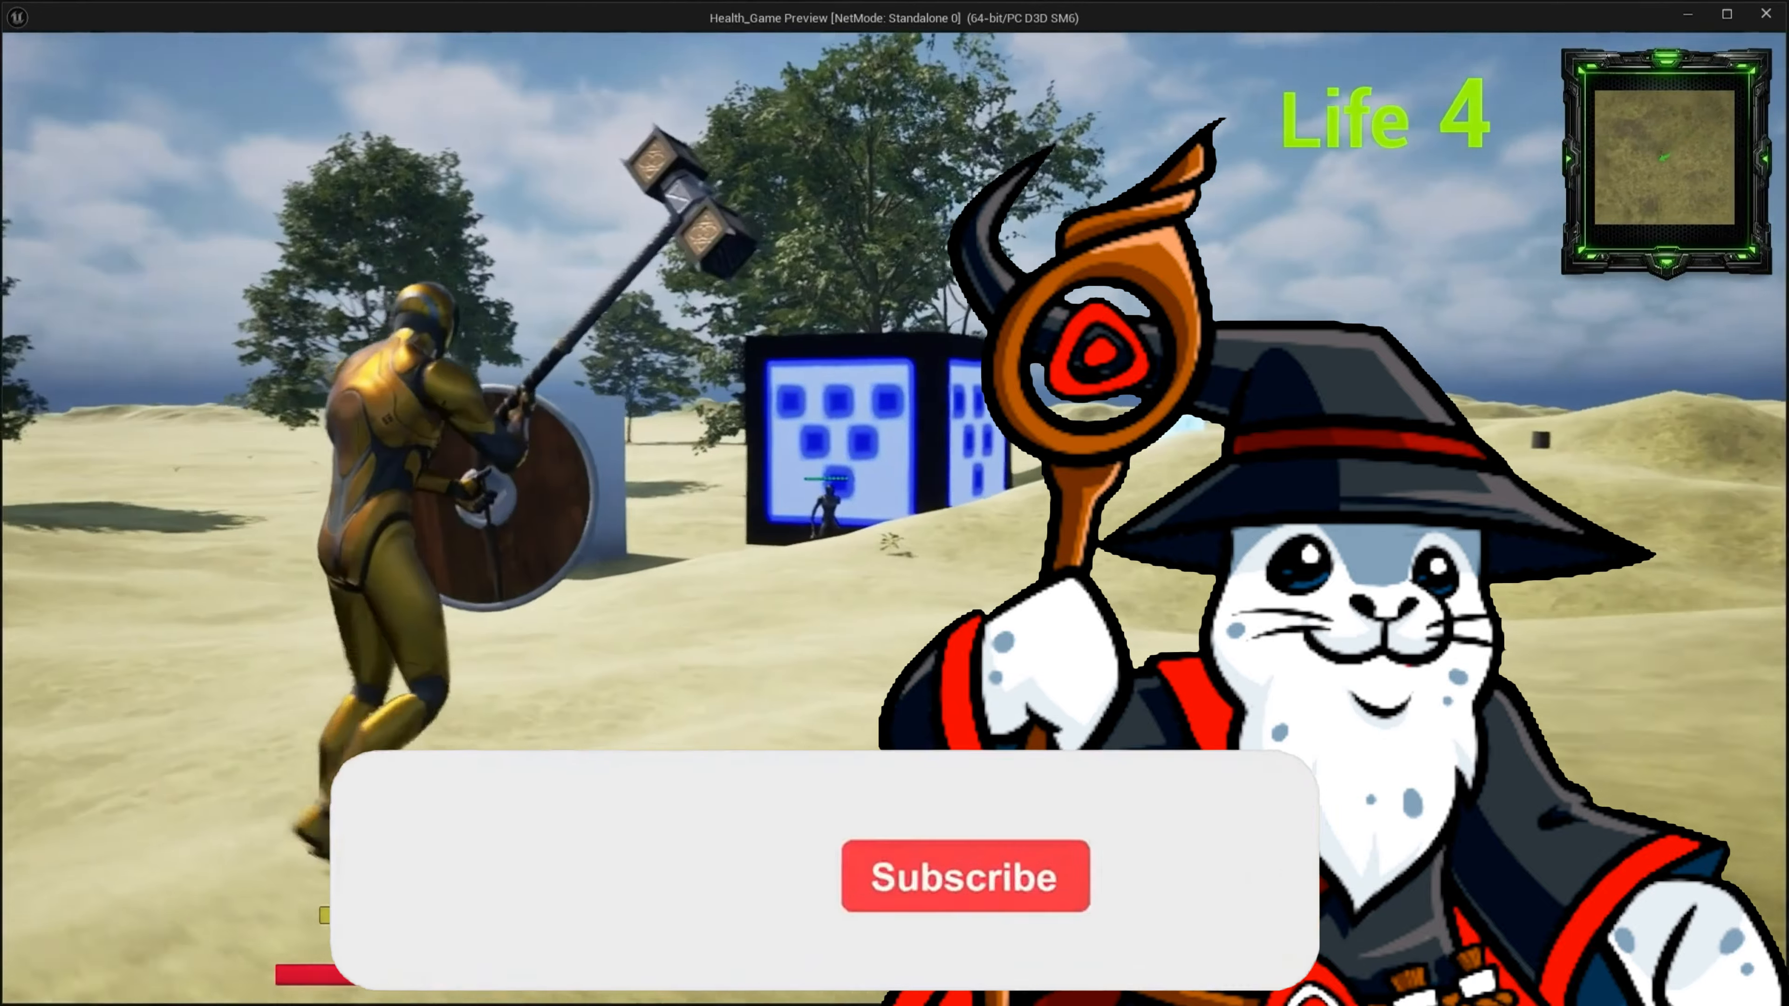
pyautogui.press('w')
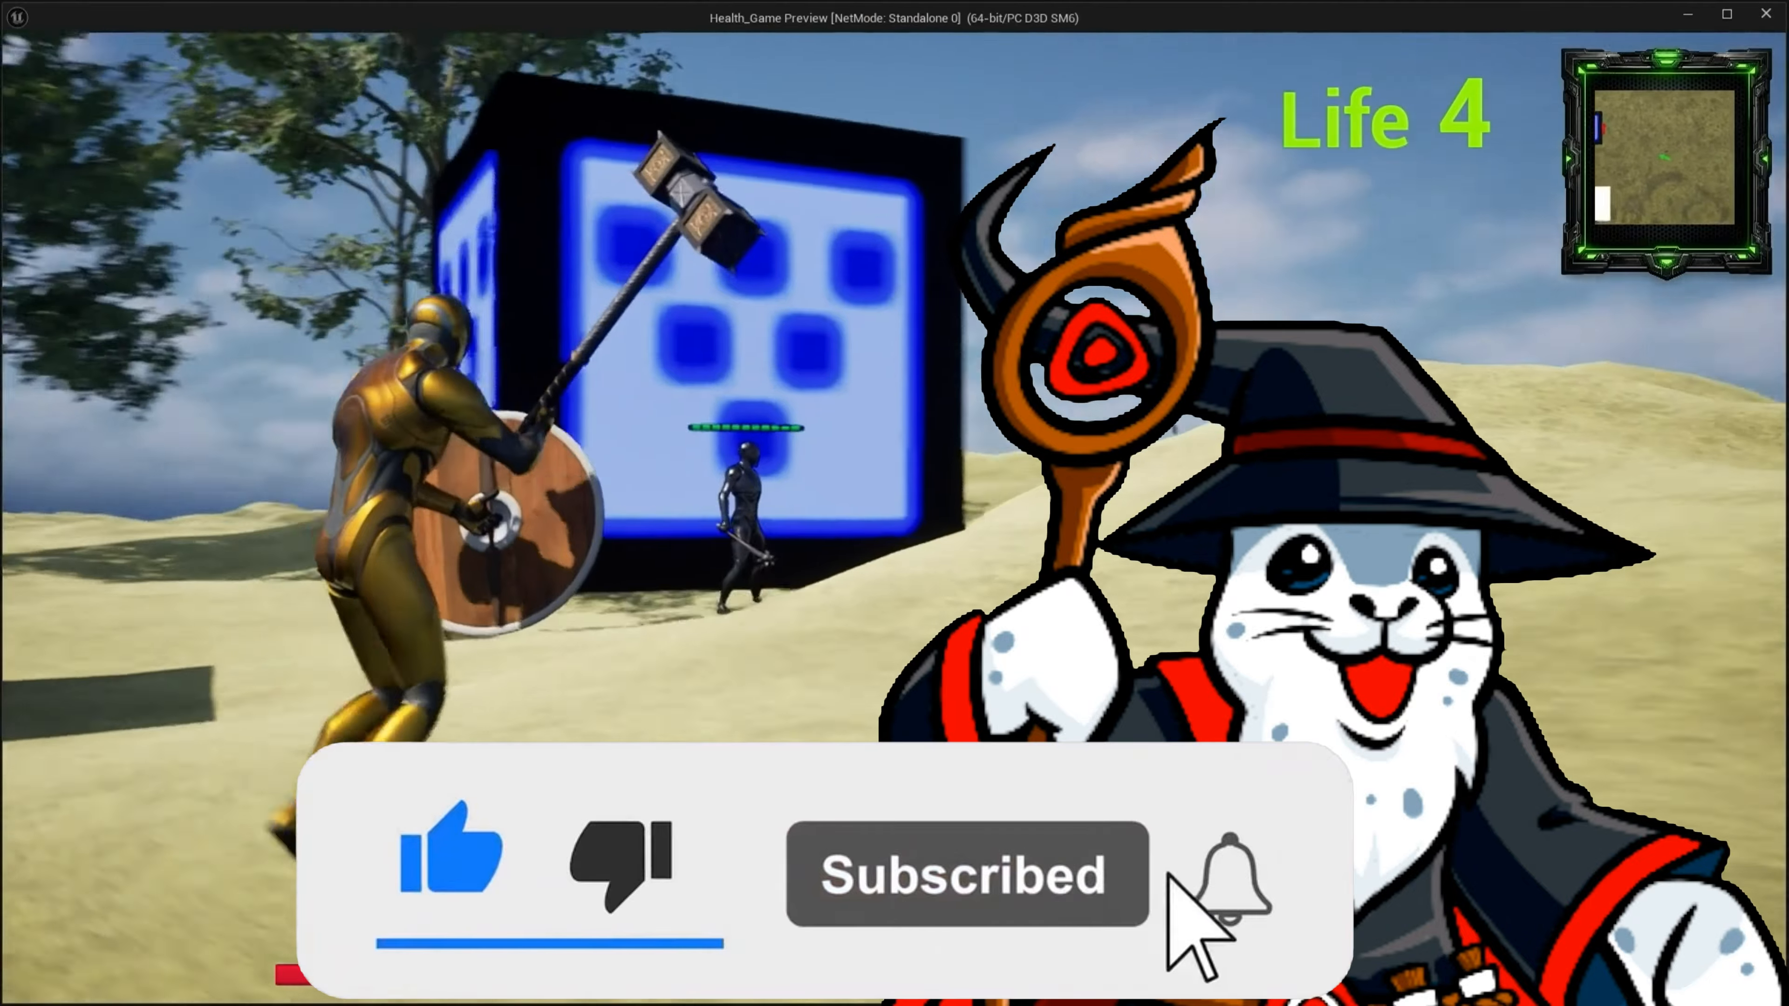
pyautogui.press('w')
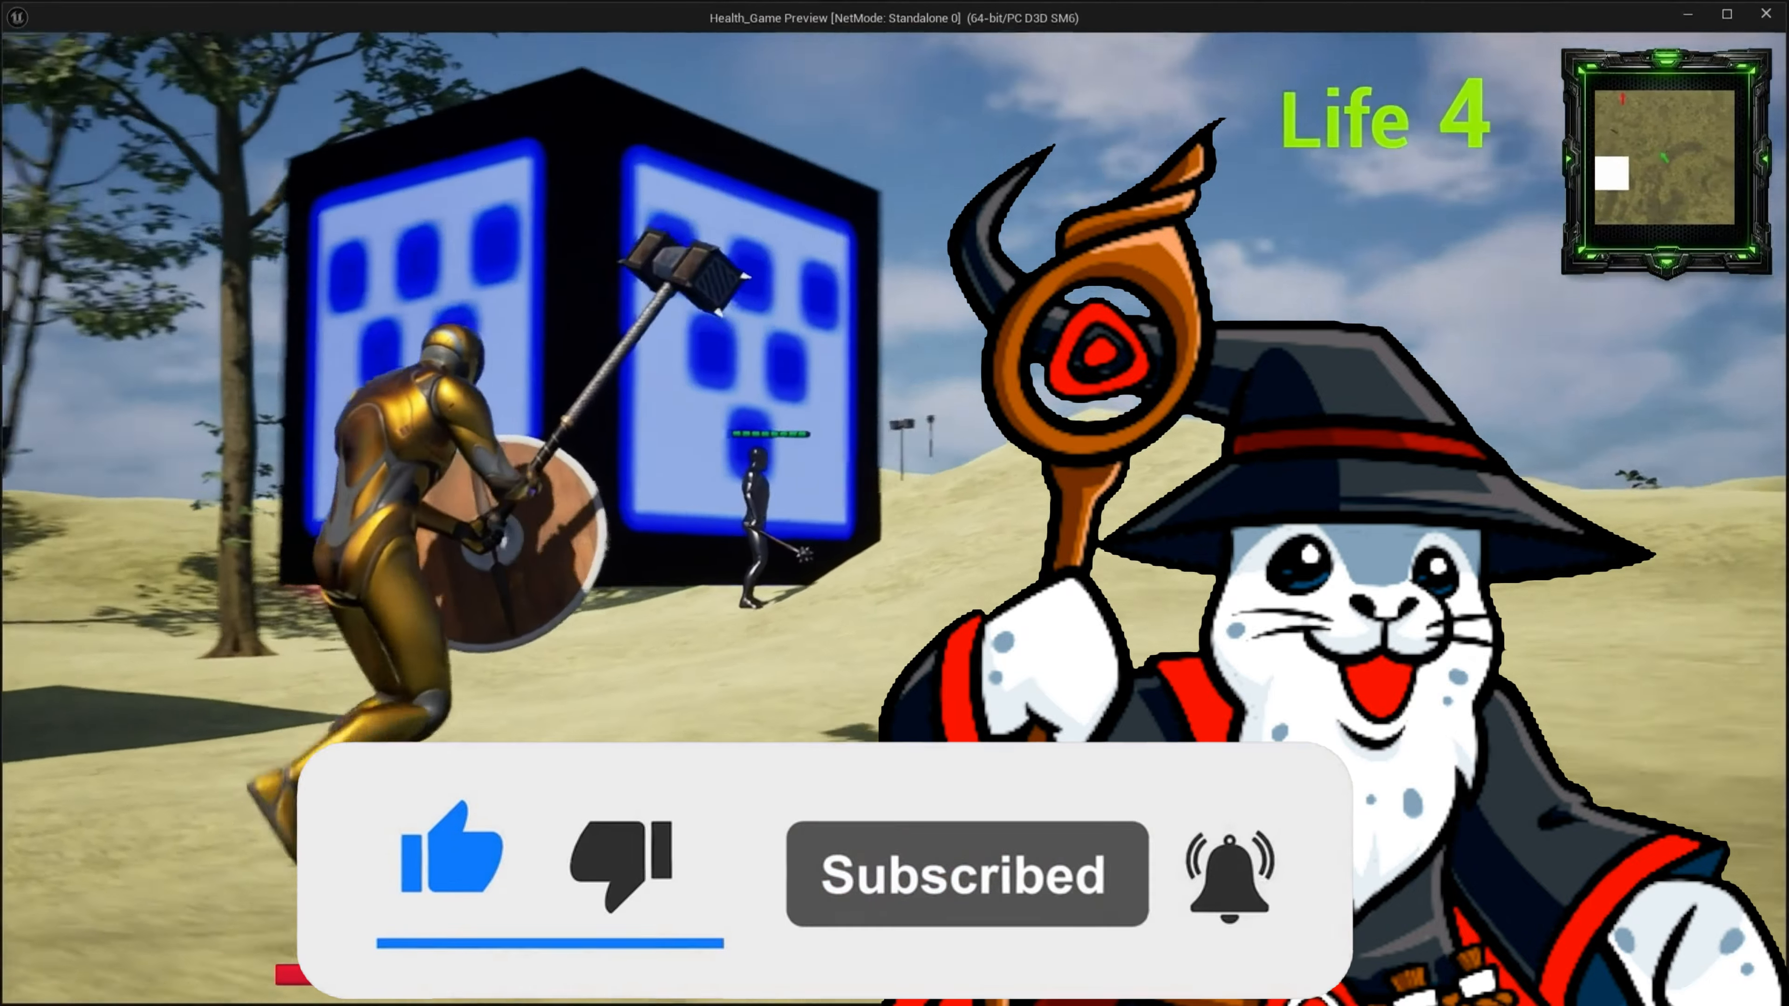
pyautogui.press('s')
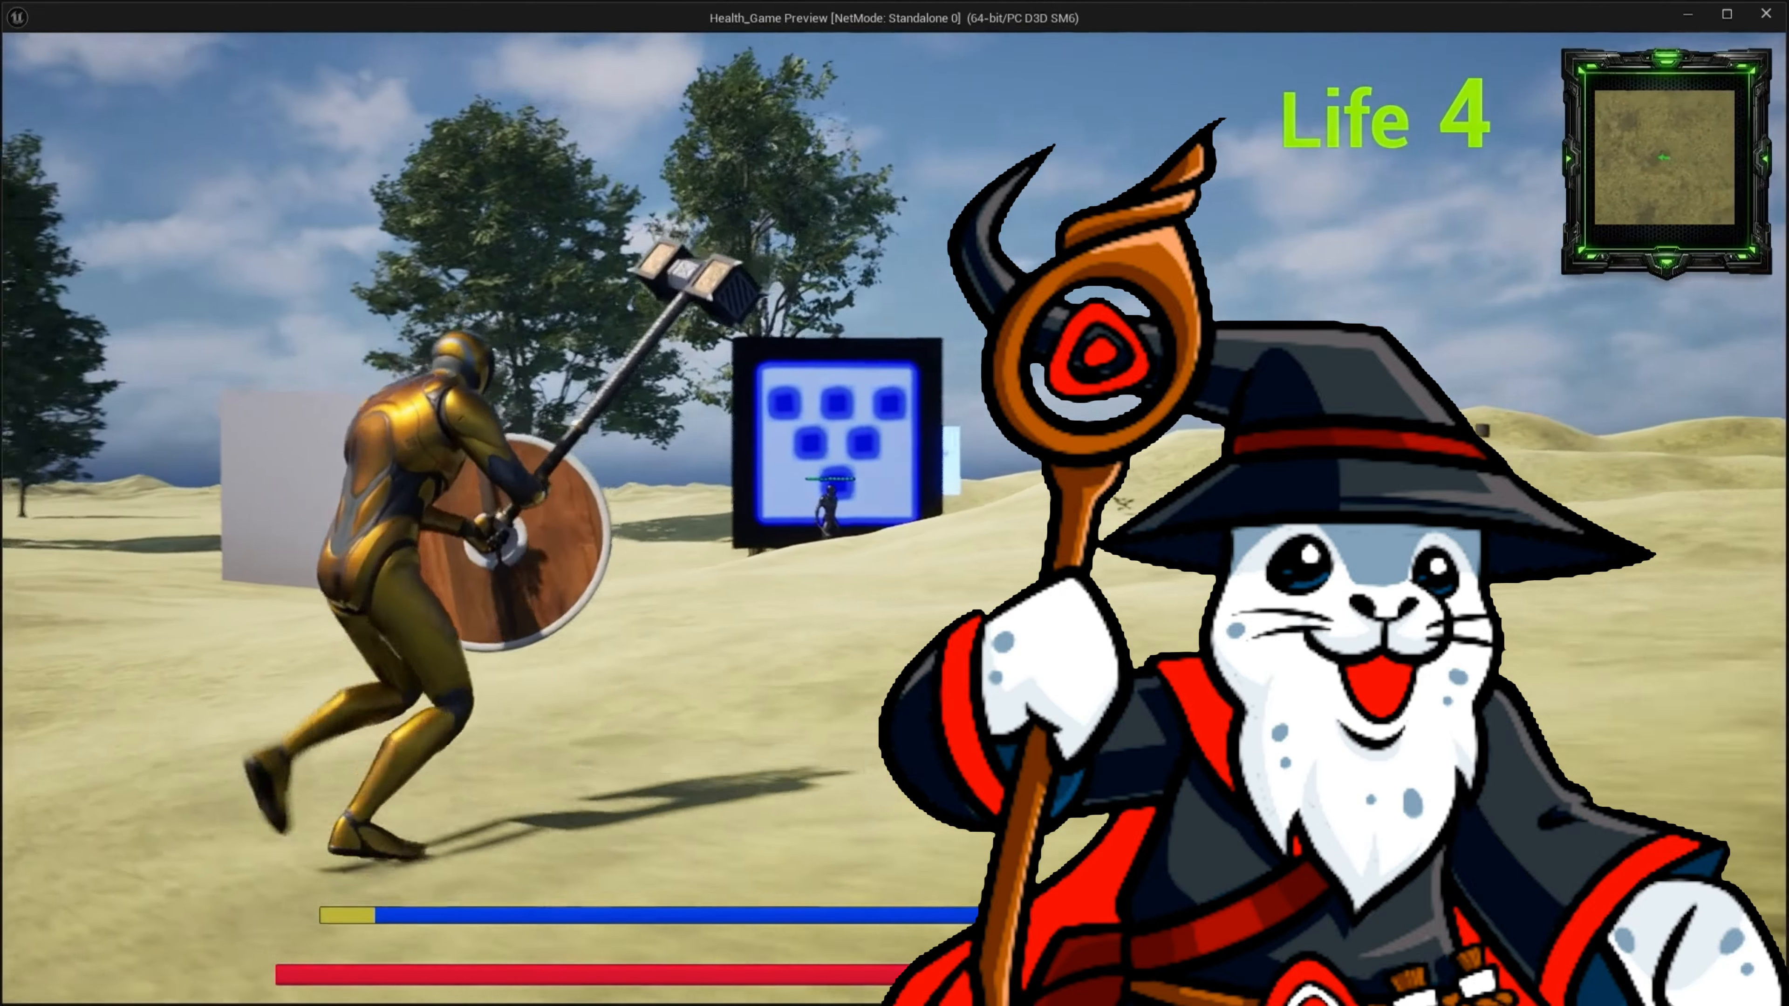
pyautogui.press('d')
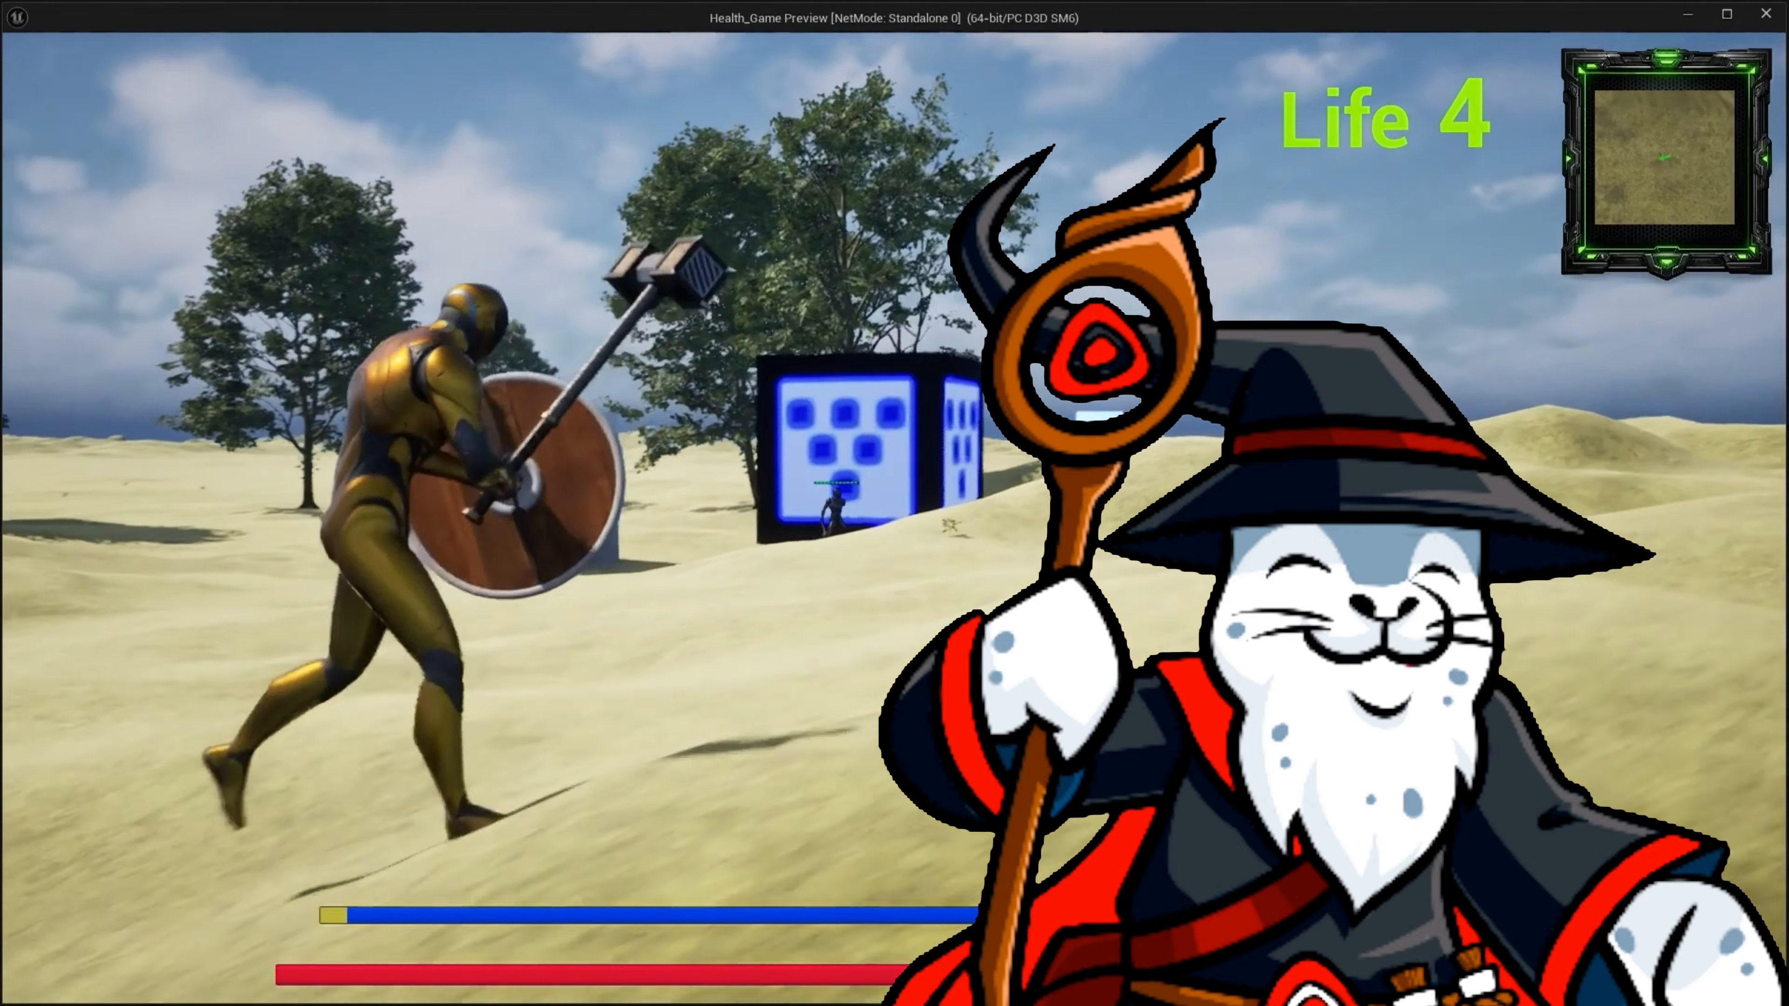
pyautogui.press('a')
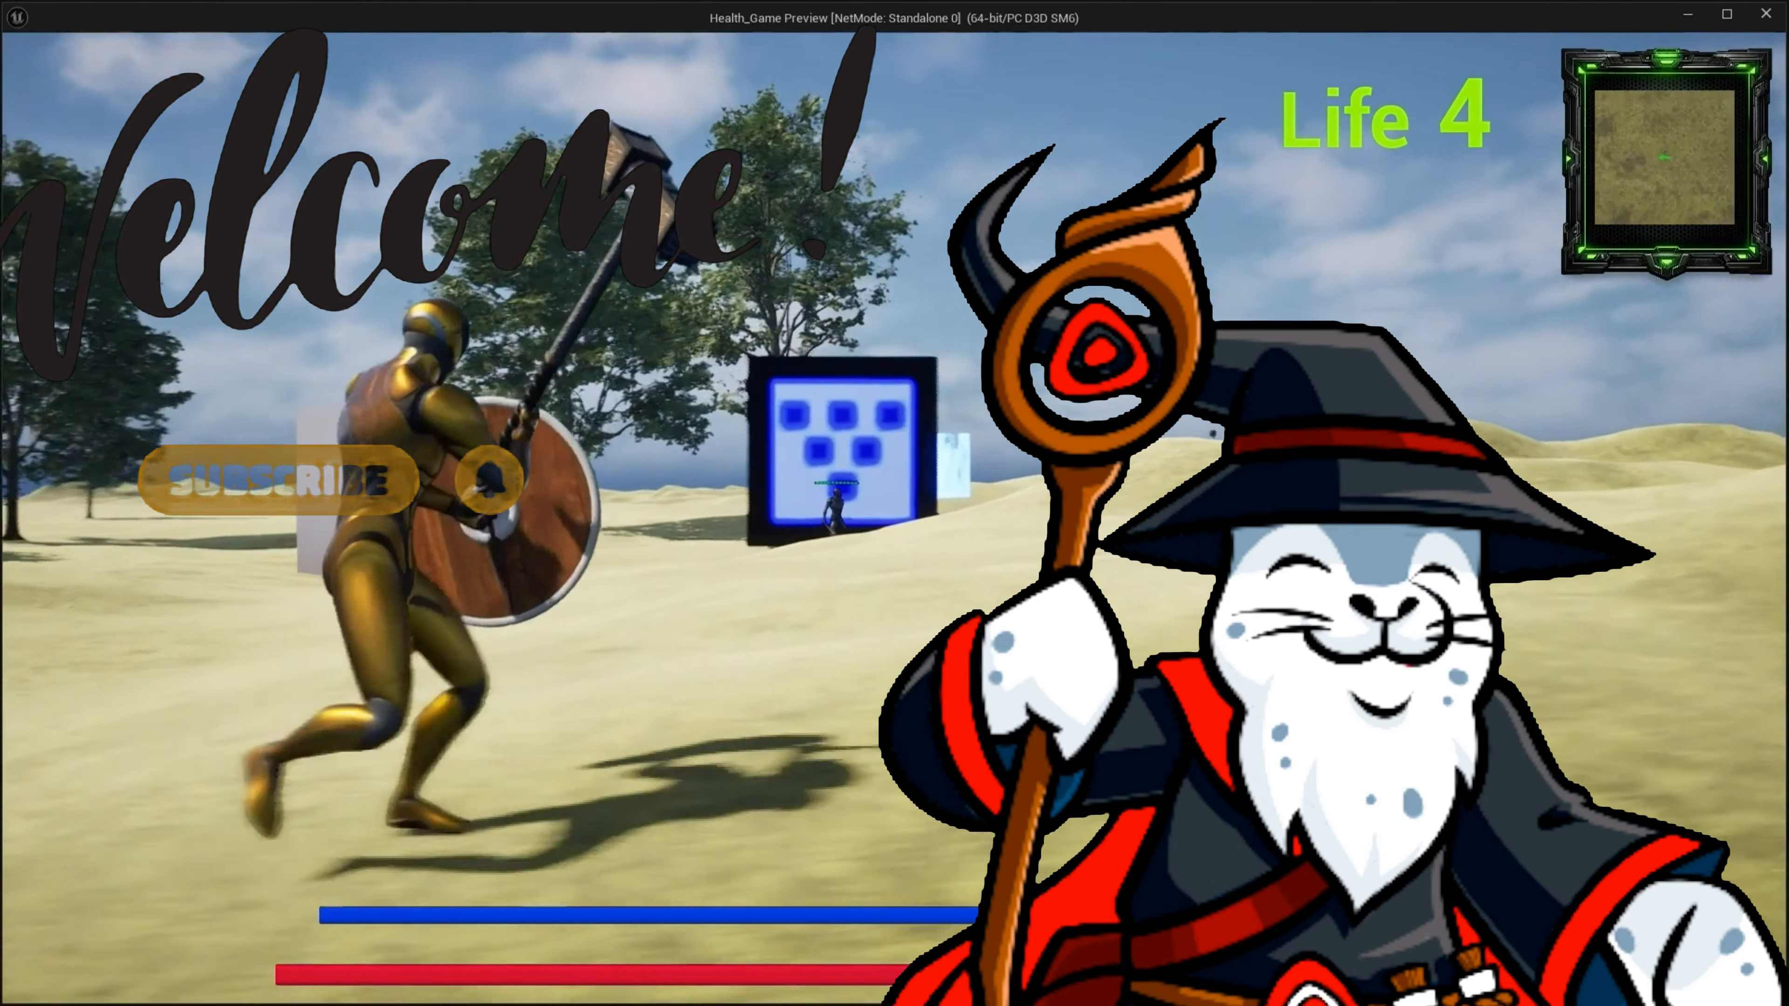
pyautogui.press('a')
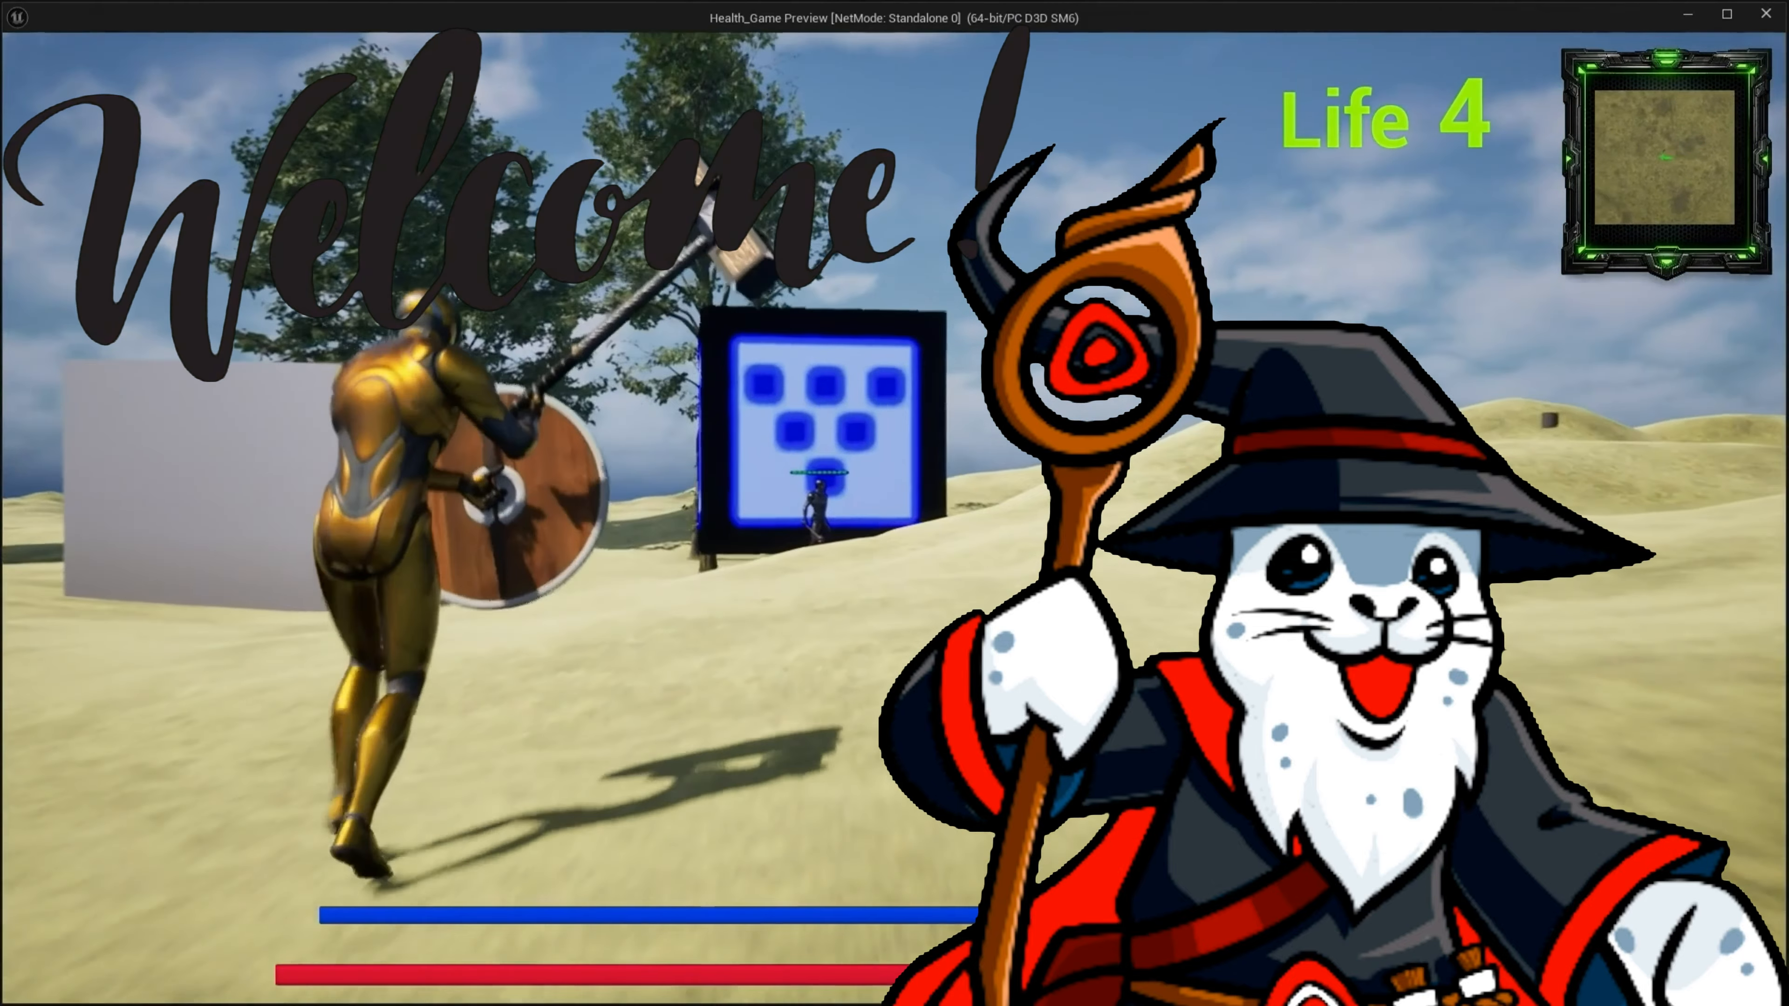
pyautogui.press('s')
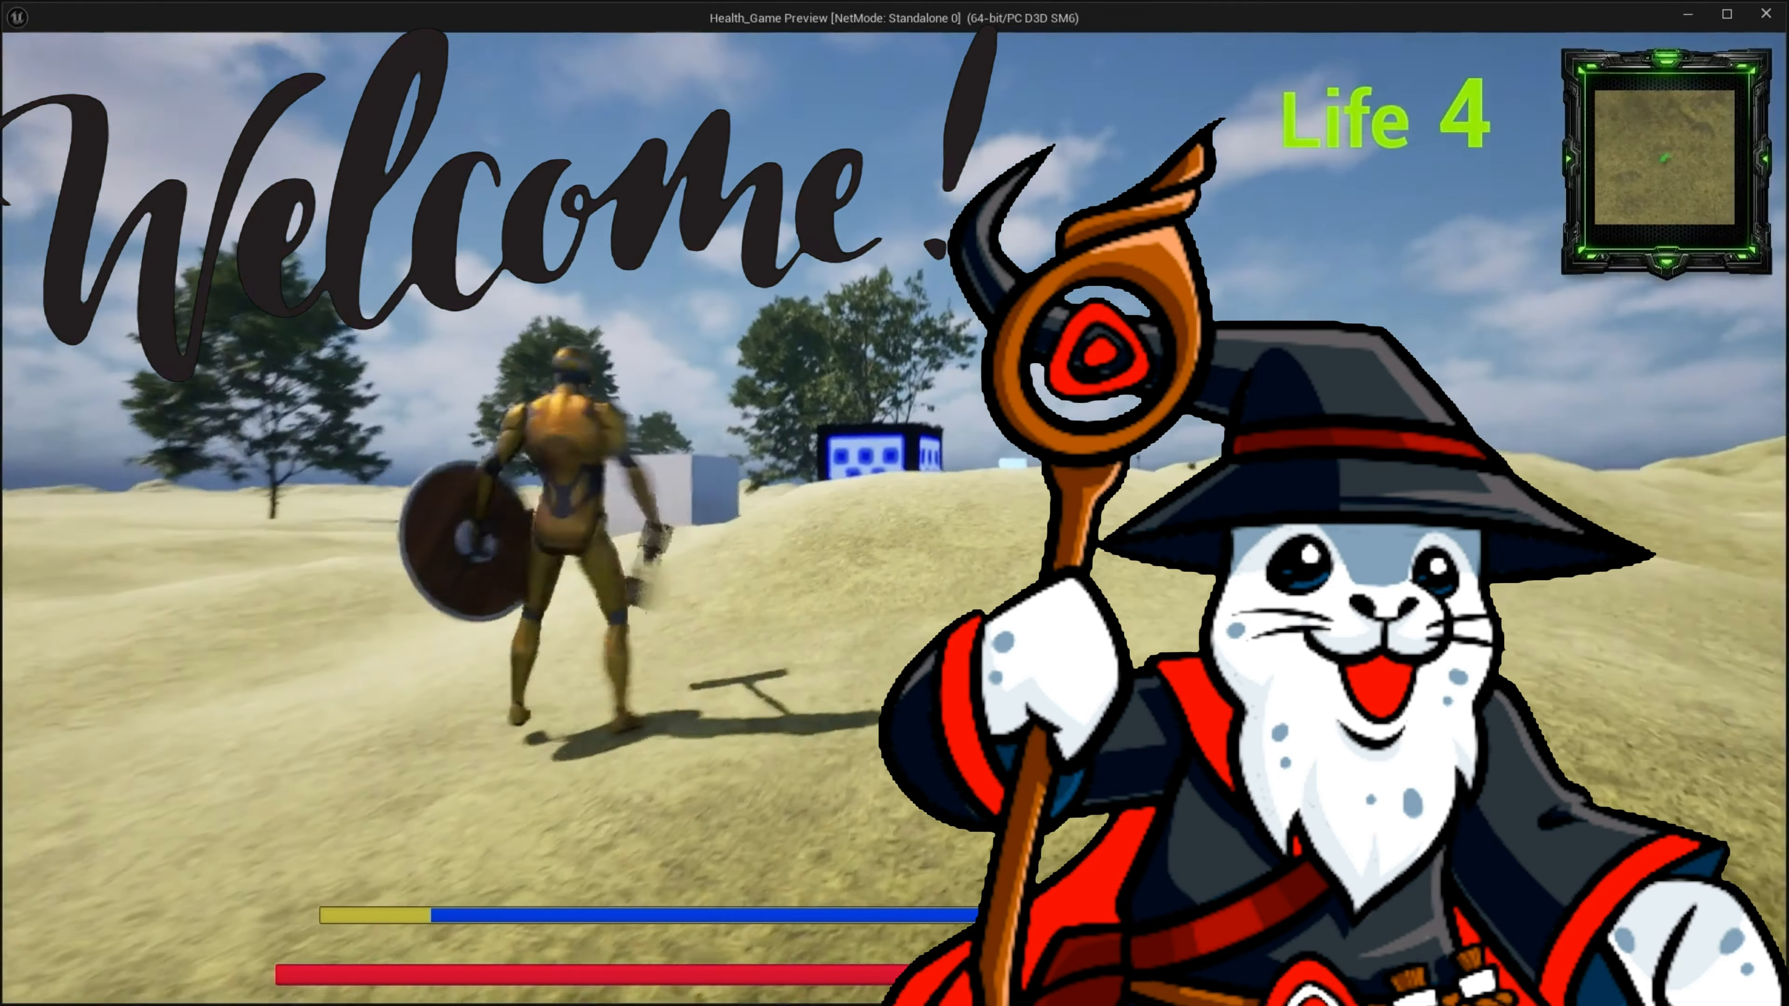
# Run the character freely across the sand to check how the power bar recharges
pyautogui.press('a')
pyautogui.press('w')
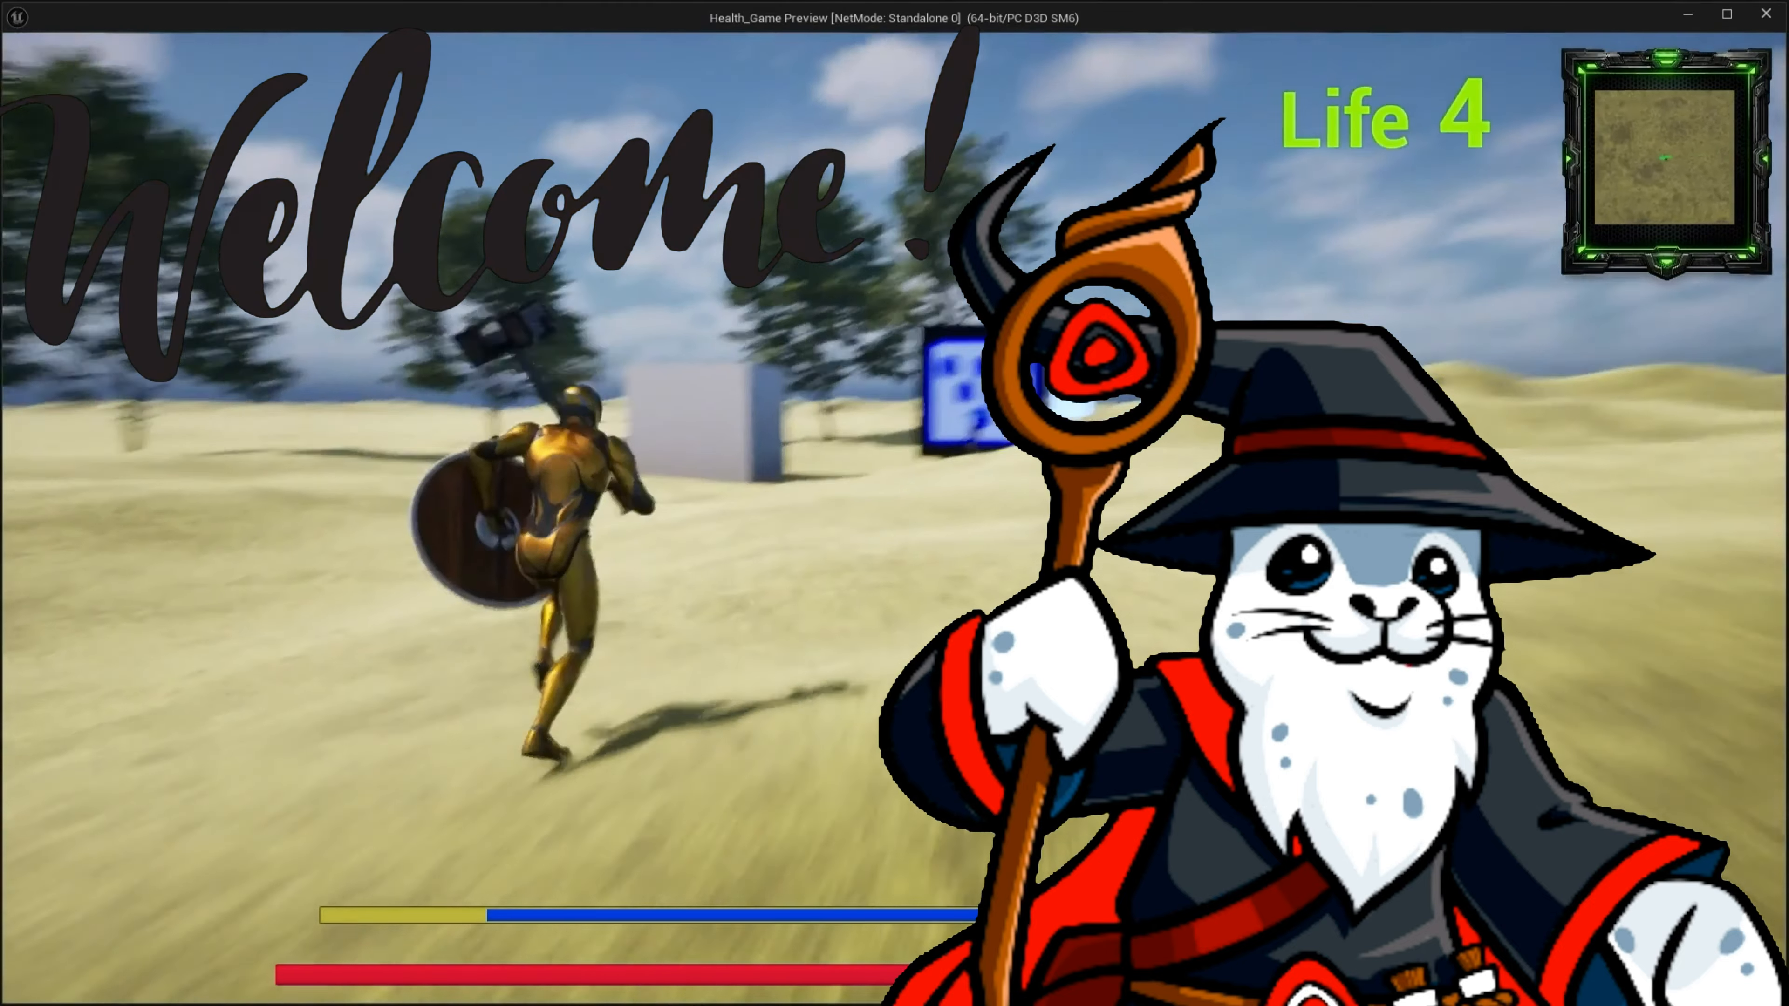
pyautogui.press('a')
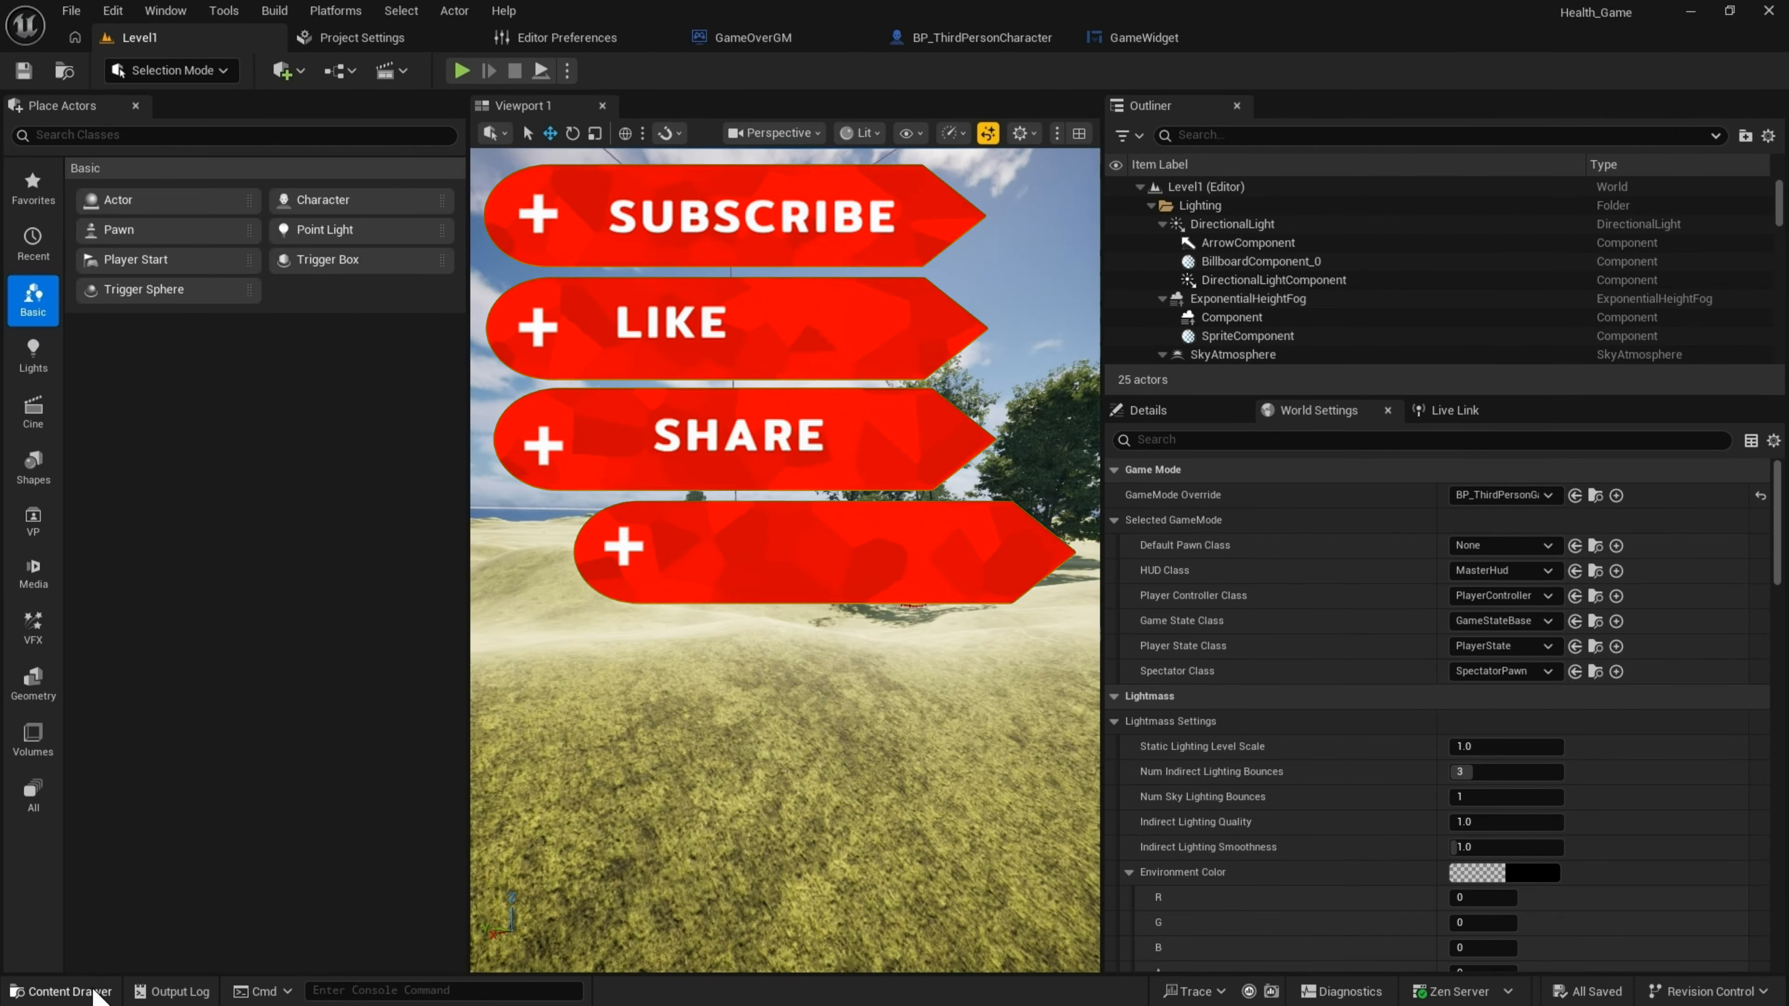
# Create a Widget Blueprint with User Widget as its parent class in the UI folder, keeping the default name
pyautogui.click(67, 991)
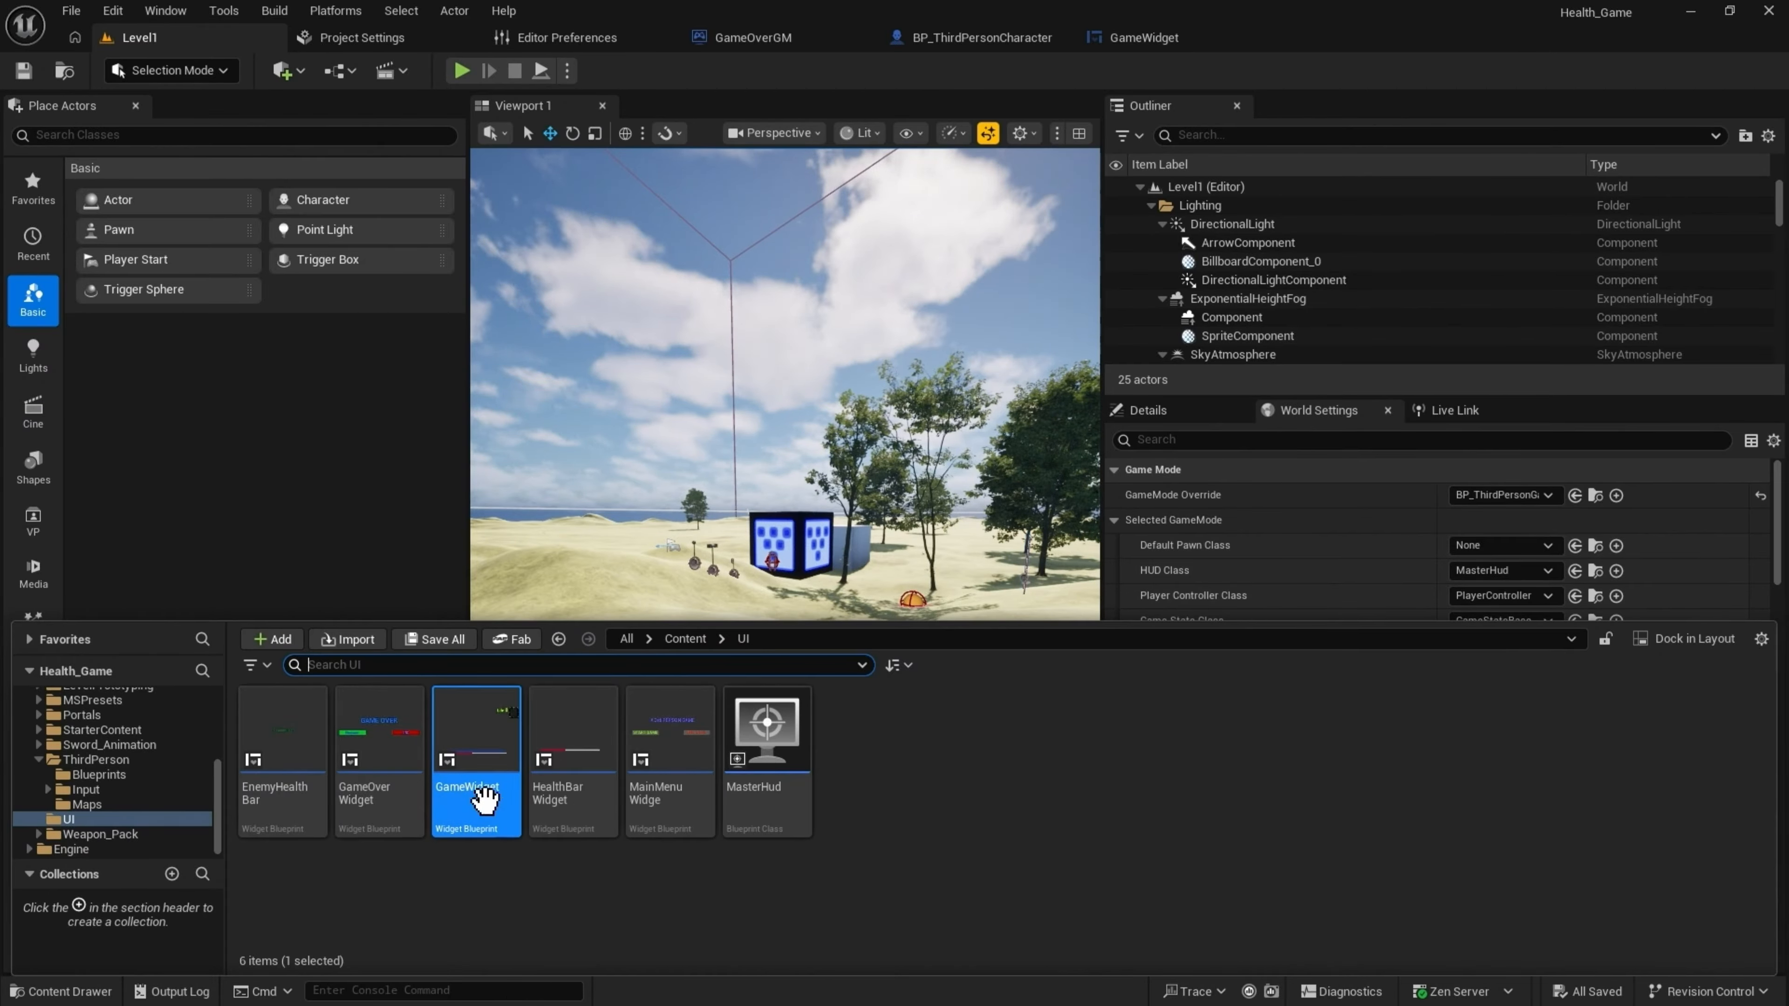
pyautogui.rightClick(879, 776)
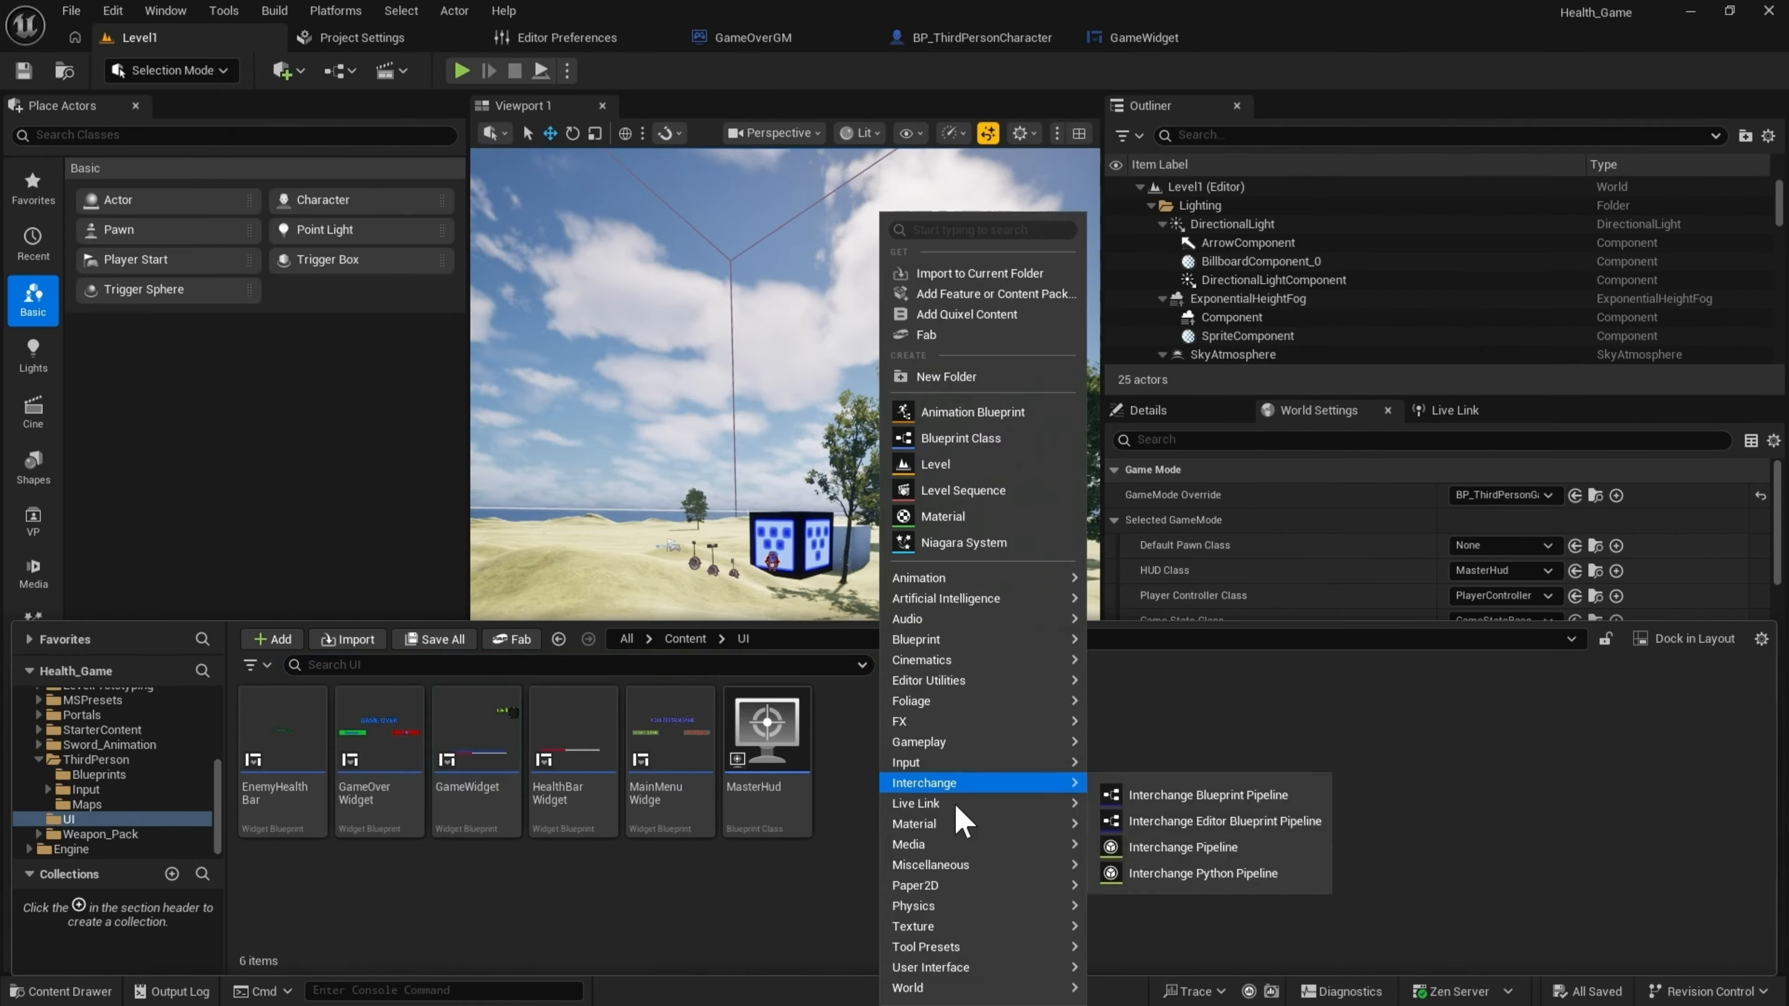
pyautogui.moveTo(897, 718)
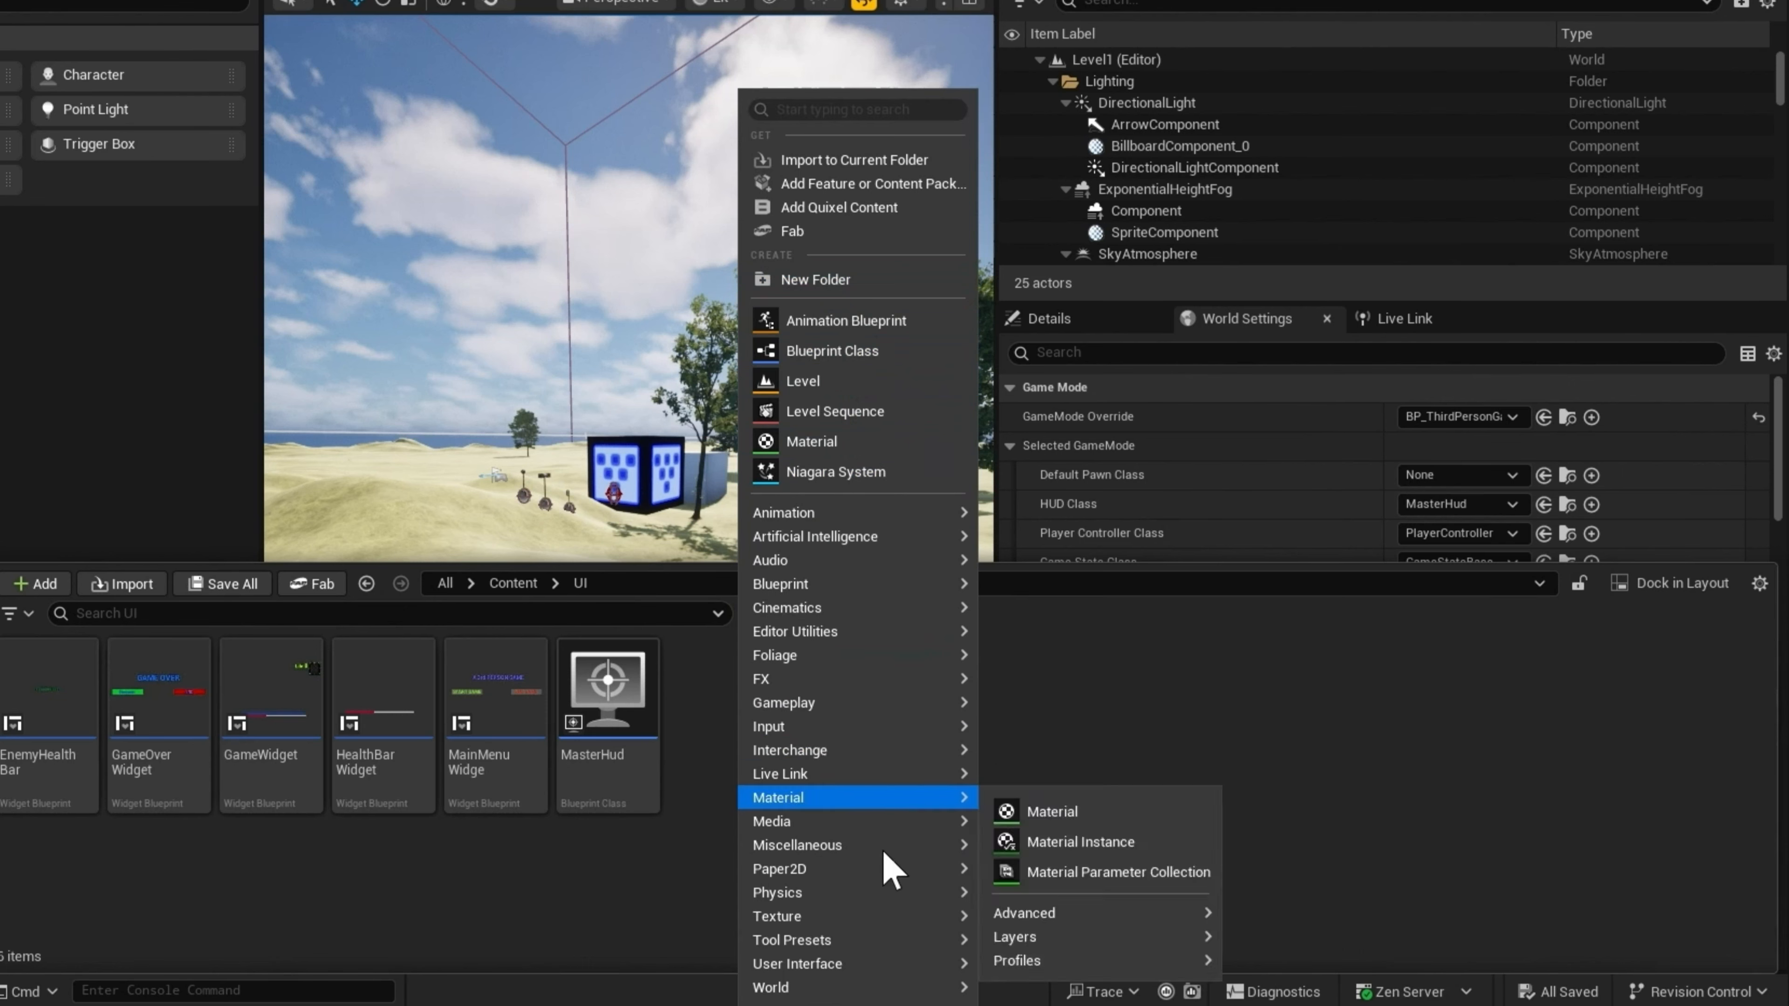
pyautogui.moveTo(876, 687)
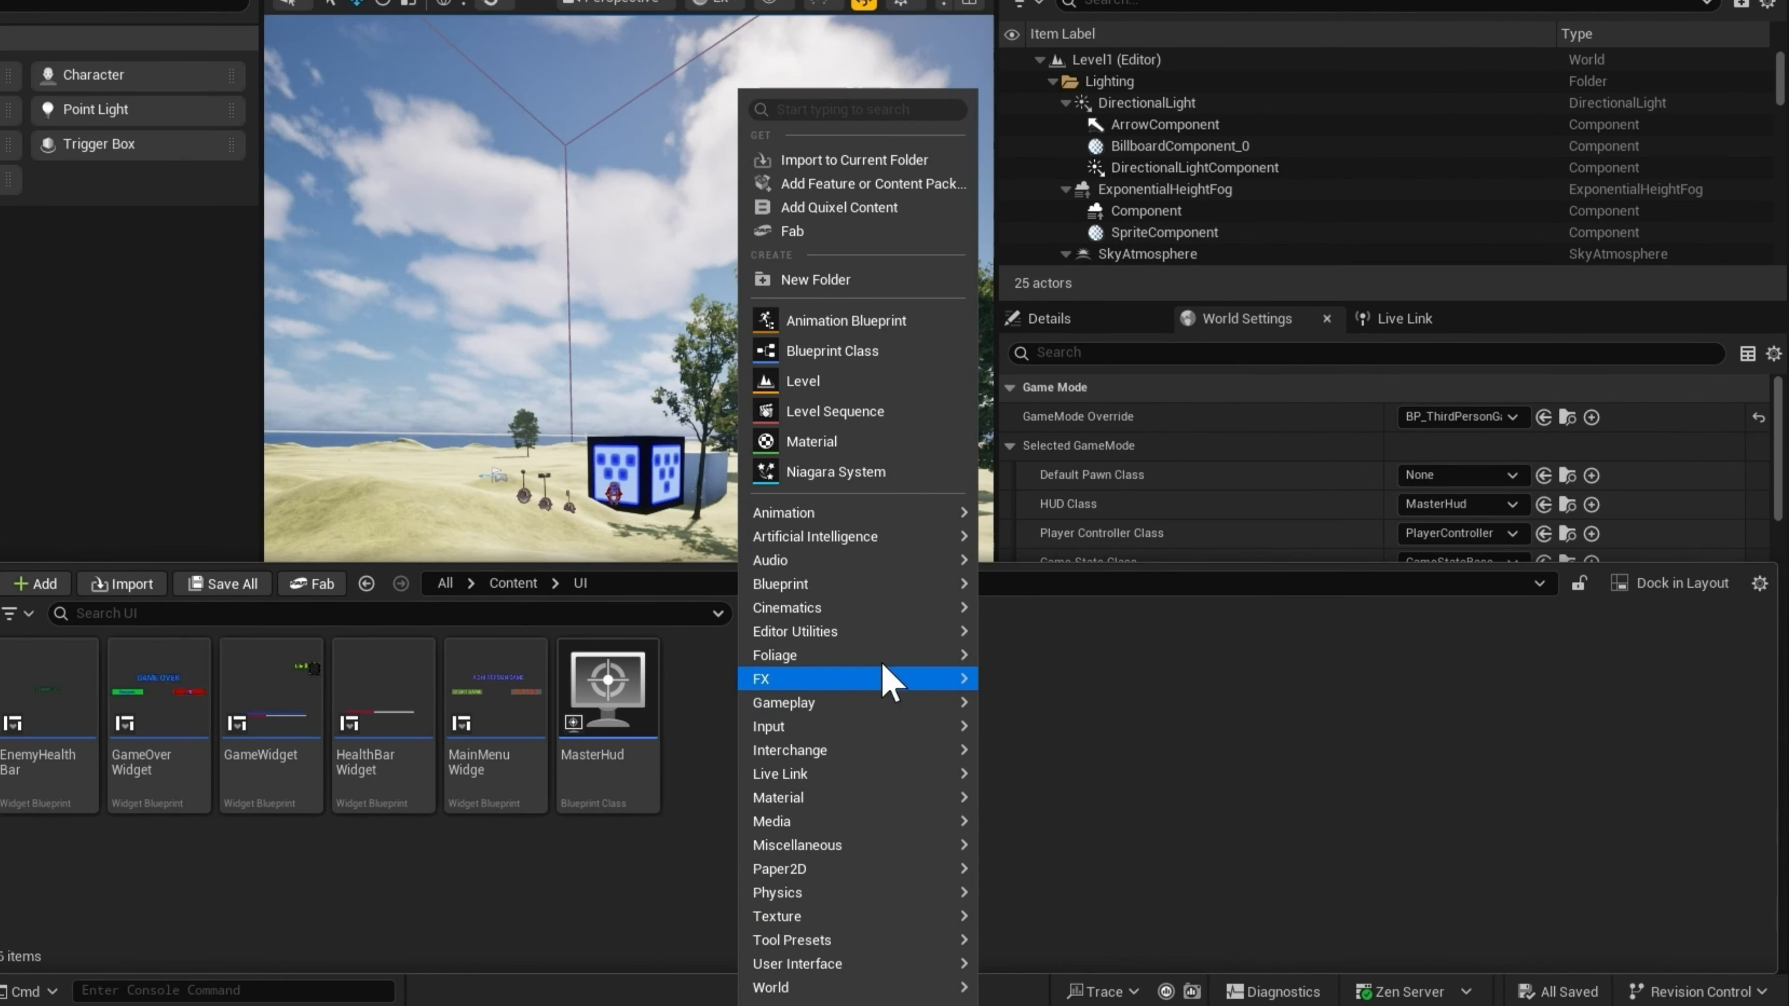
pyautogui.moveTo(860, 782)
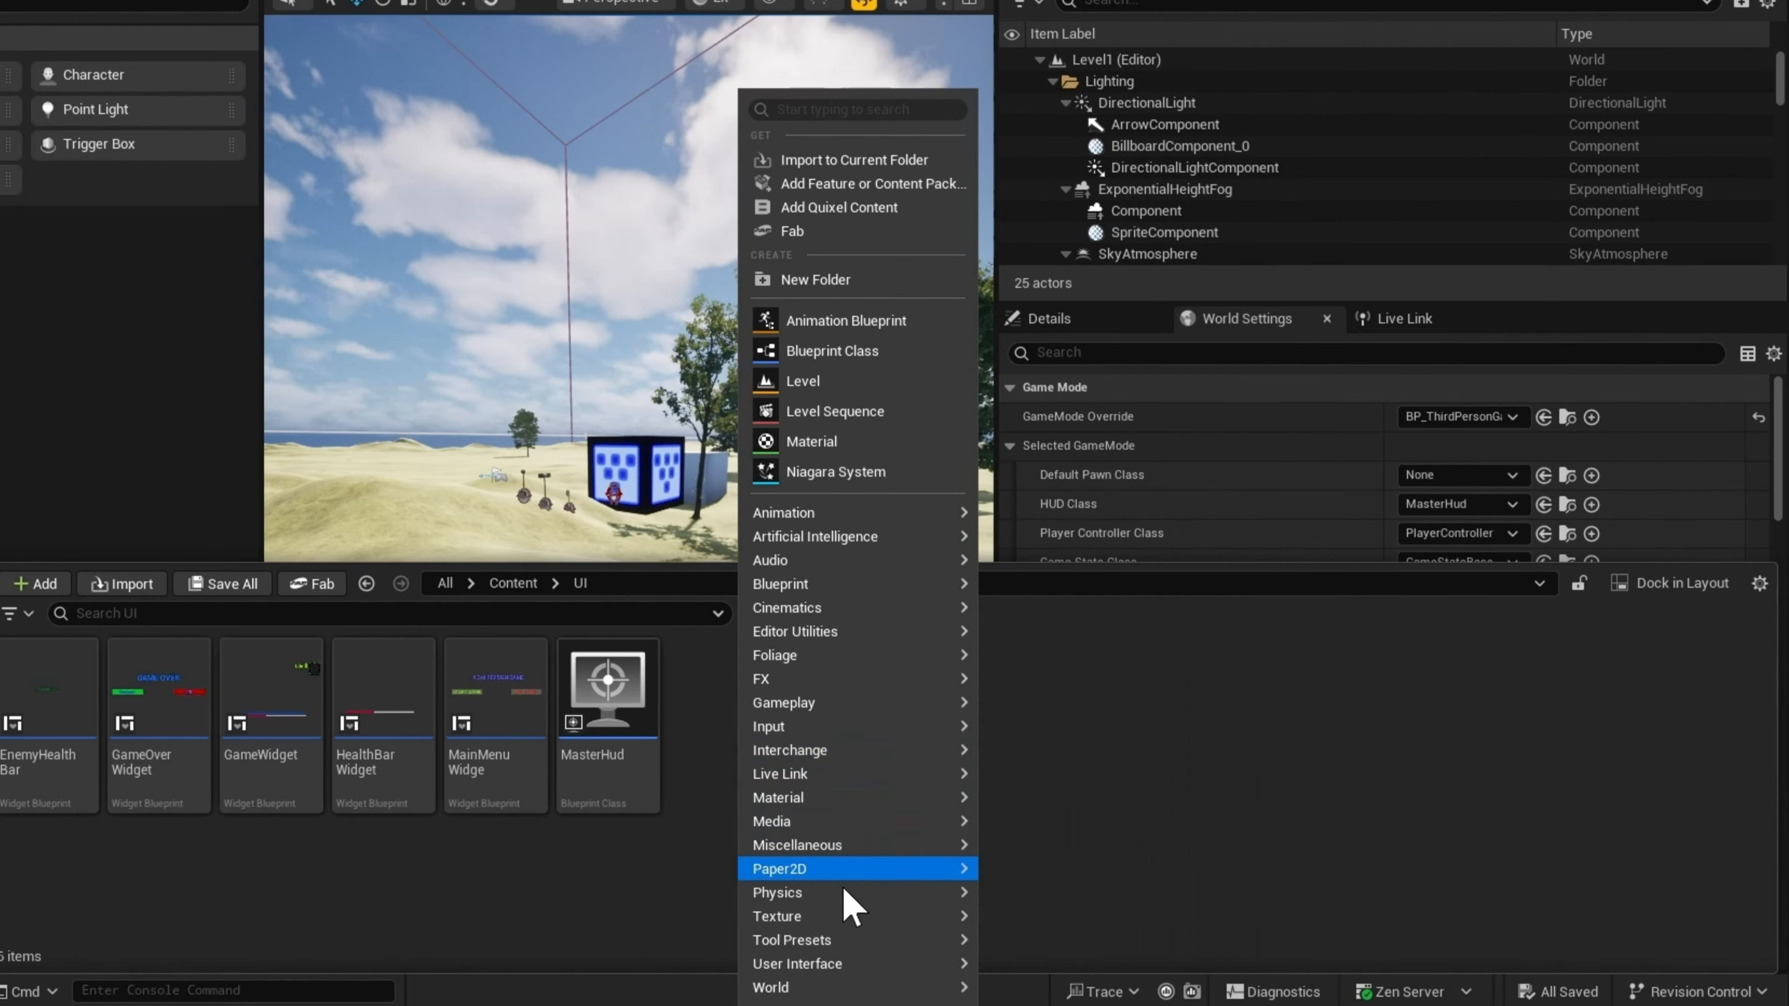
pyautogui.moveTo(839, 967)
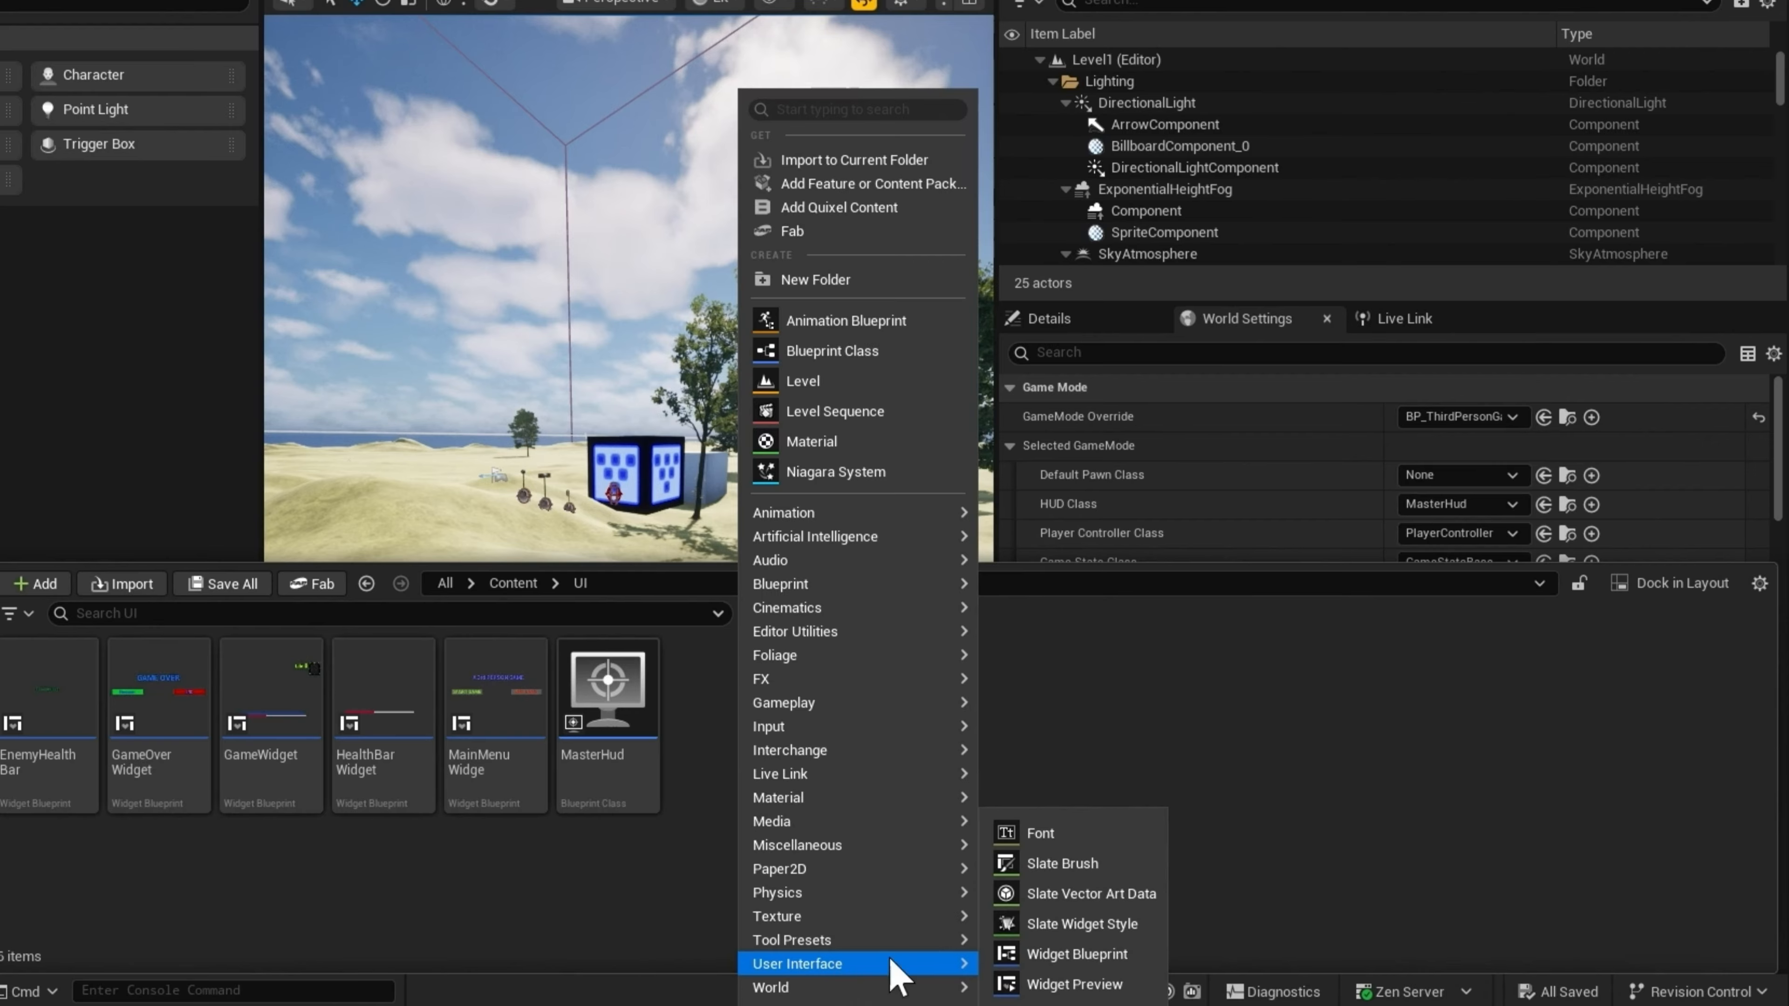
pyautogui.click(1108, 955)
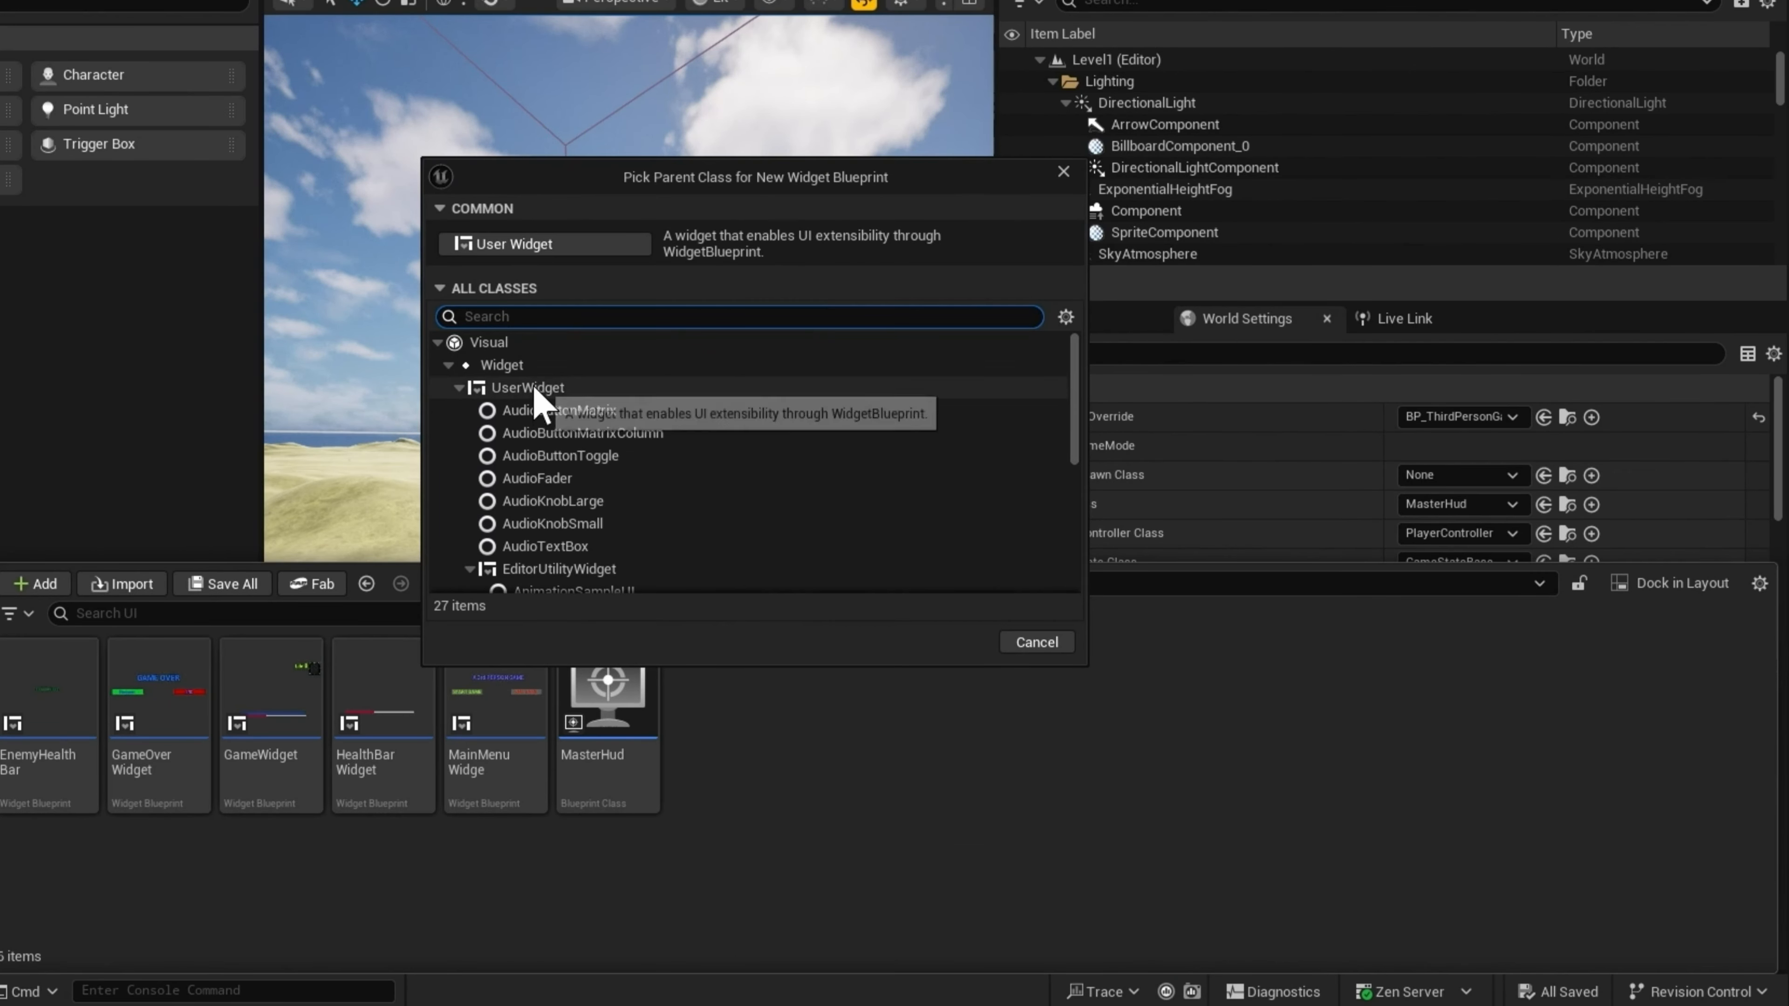
pyautogui.click(573, 245)
pyautogui.press('Return')
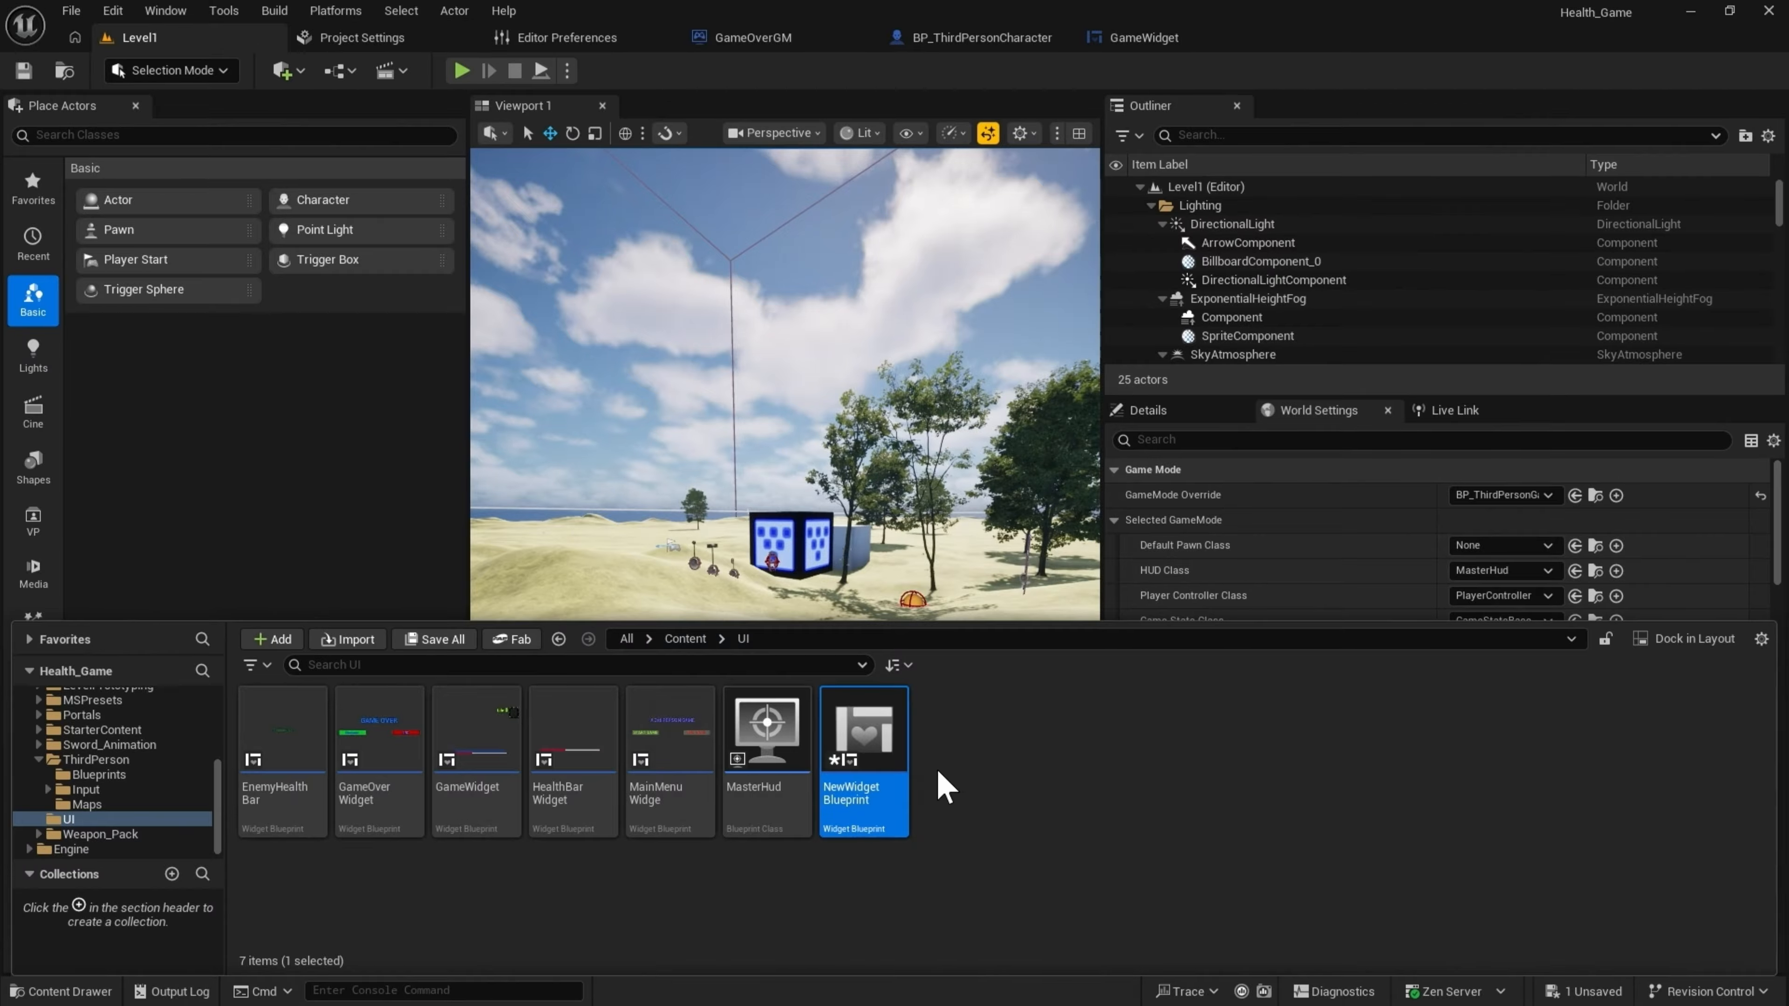
# Delete the newly created NewWidgetBlueprint from the UI folder
pyautogui.press('Delete')
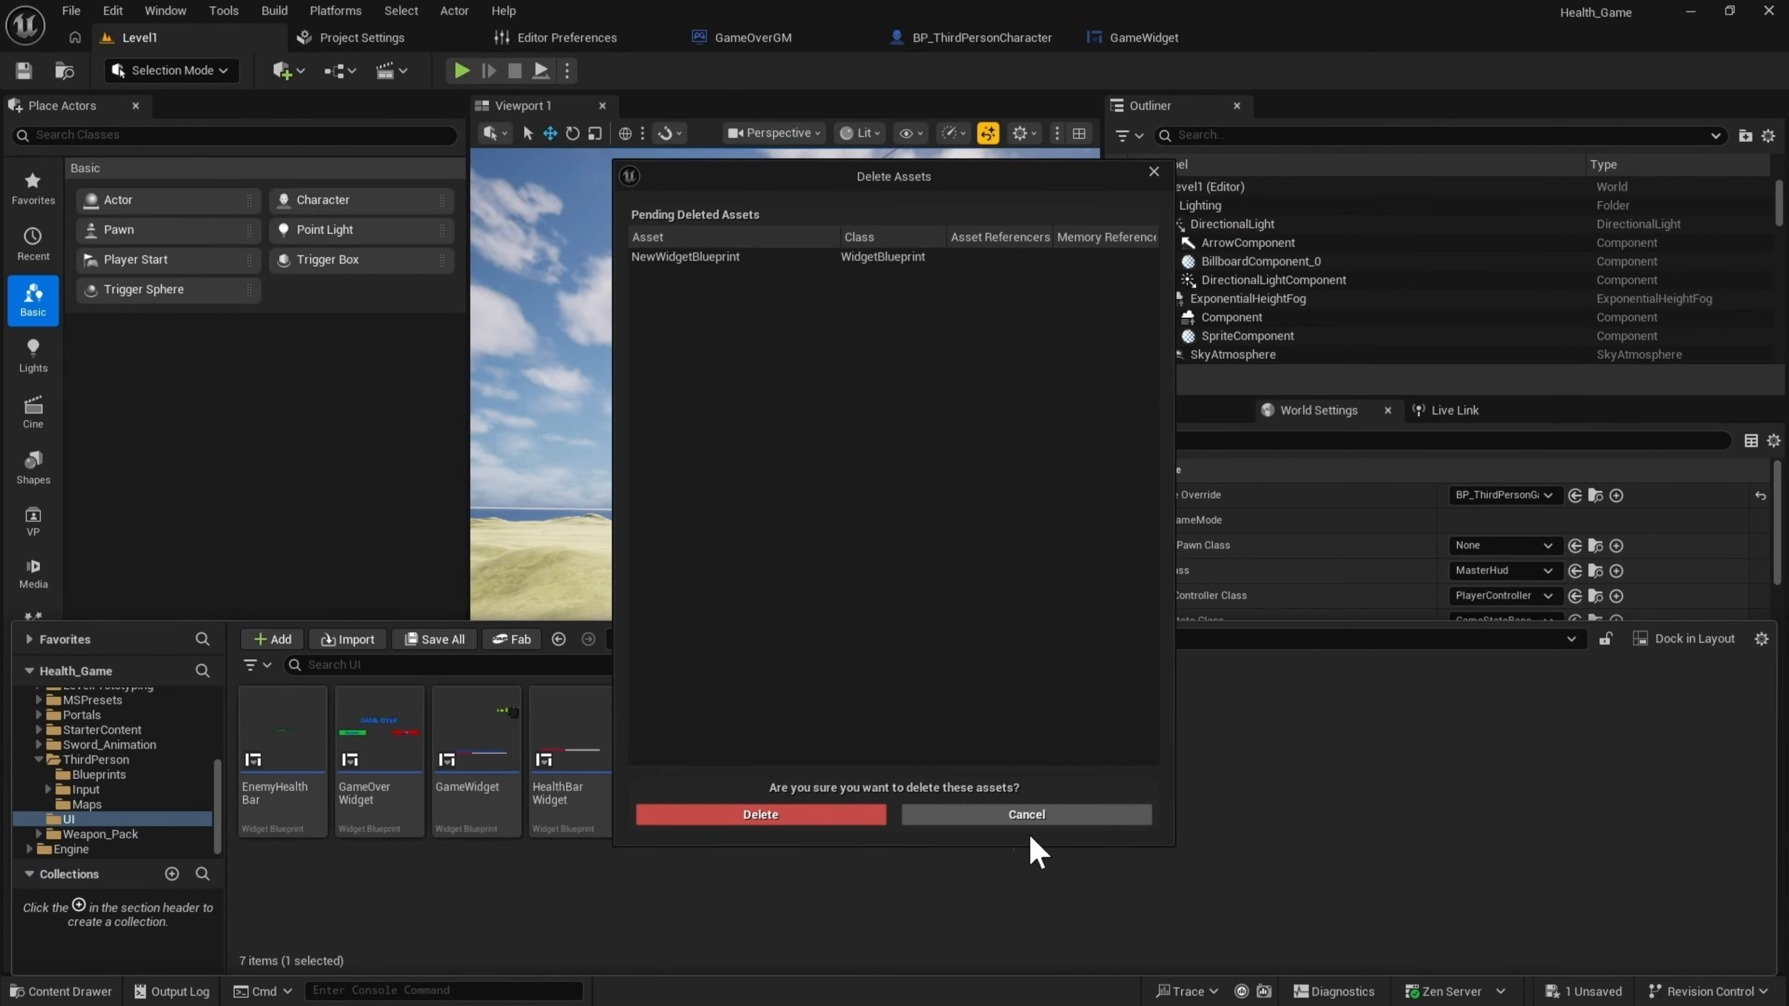
pyautogui.click(1027, 817)
pyautogui.click(847, 828)
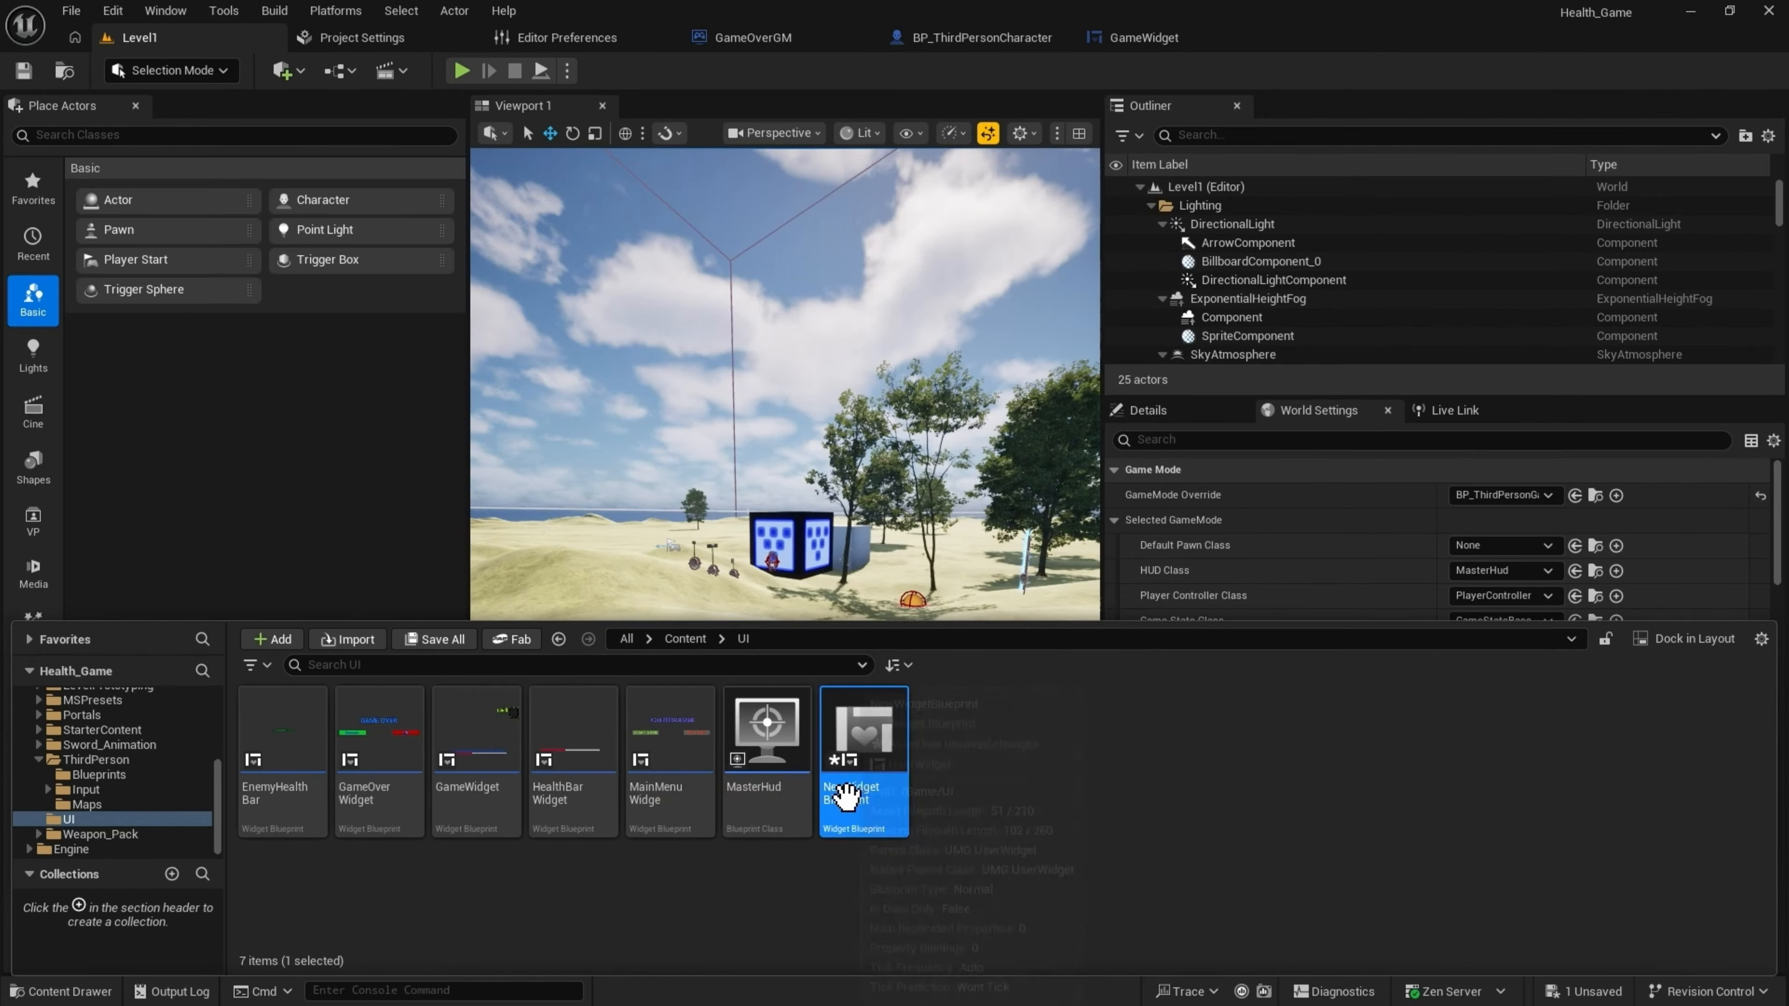
pyautogui.press('Delete')
pyautogui.click(833, 816)
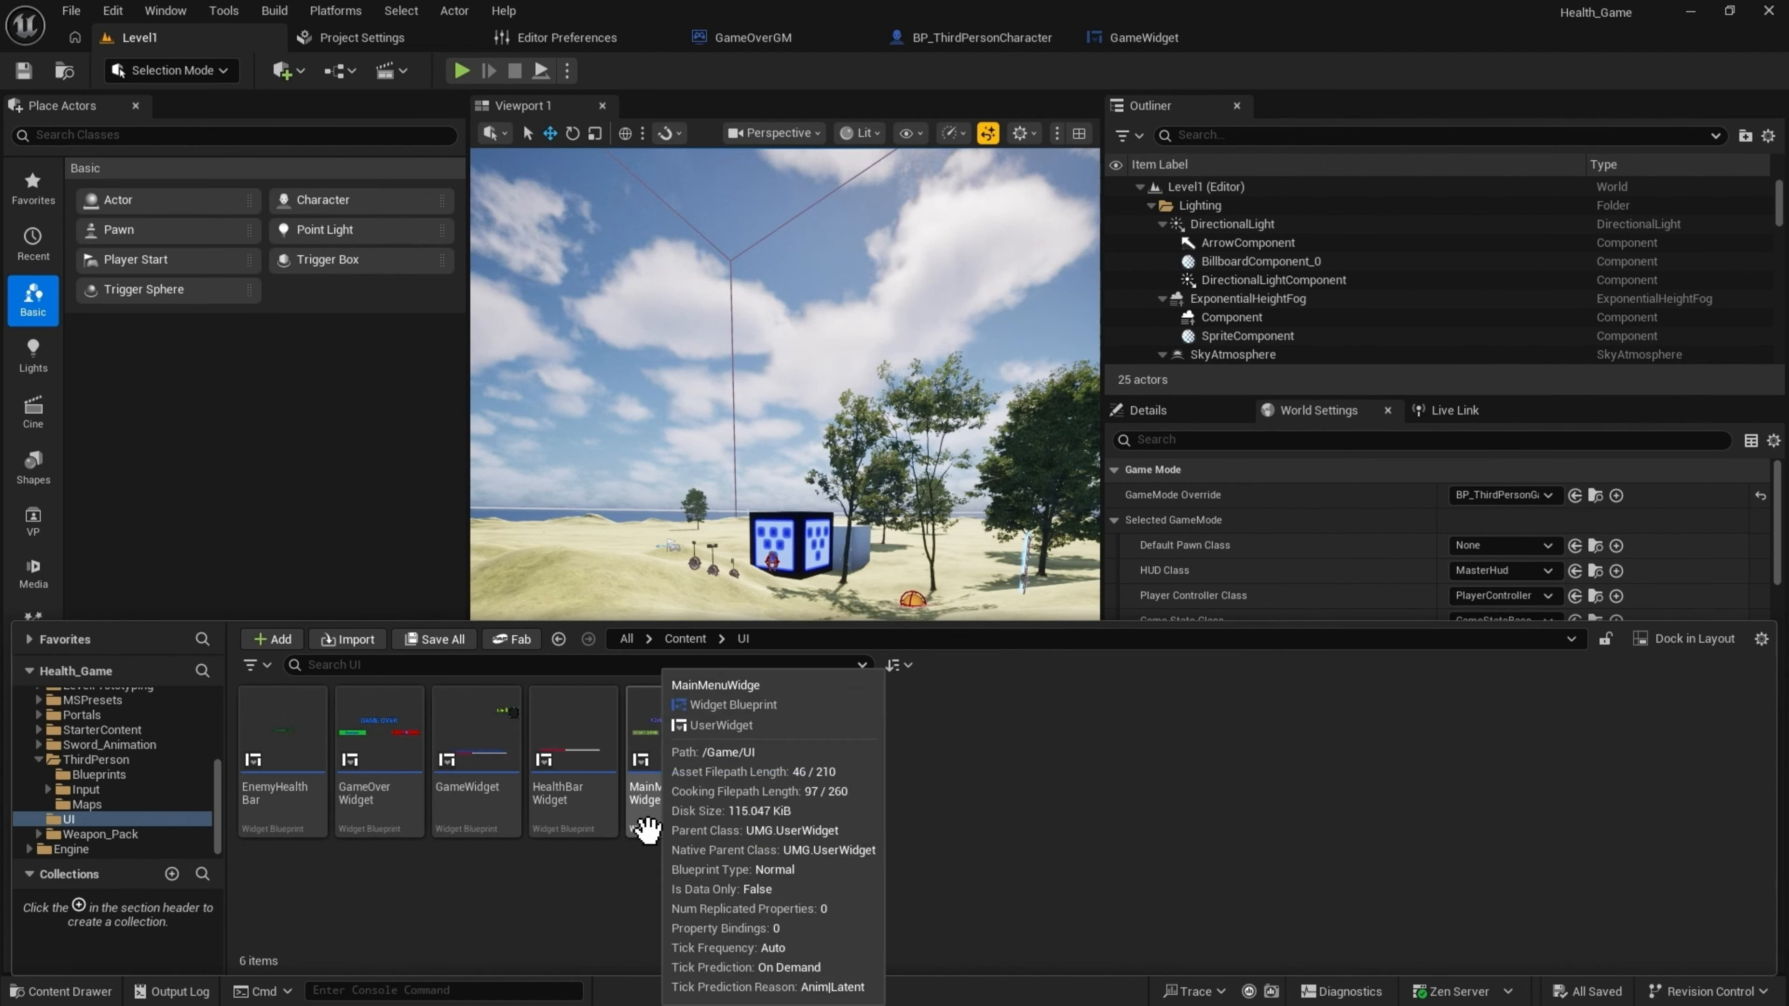
# Open the GameWidget blueprint and rename the blue progress bar above the health bar as PowerBar
pyautogui.doubleClick(465, 810)
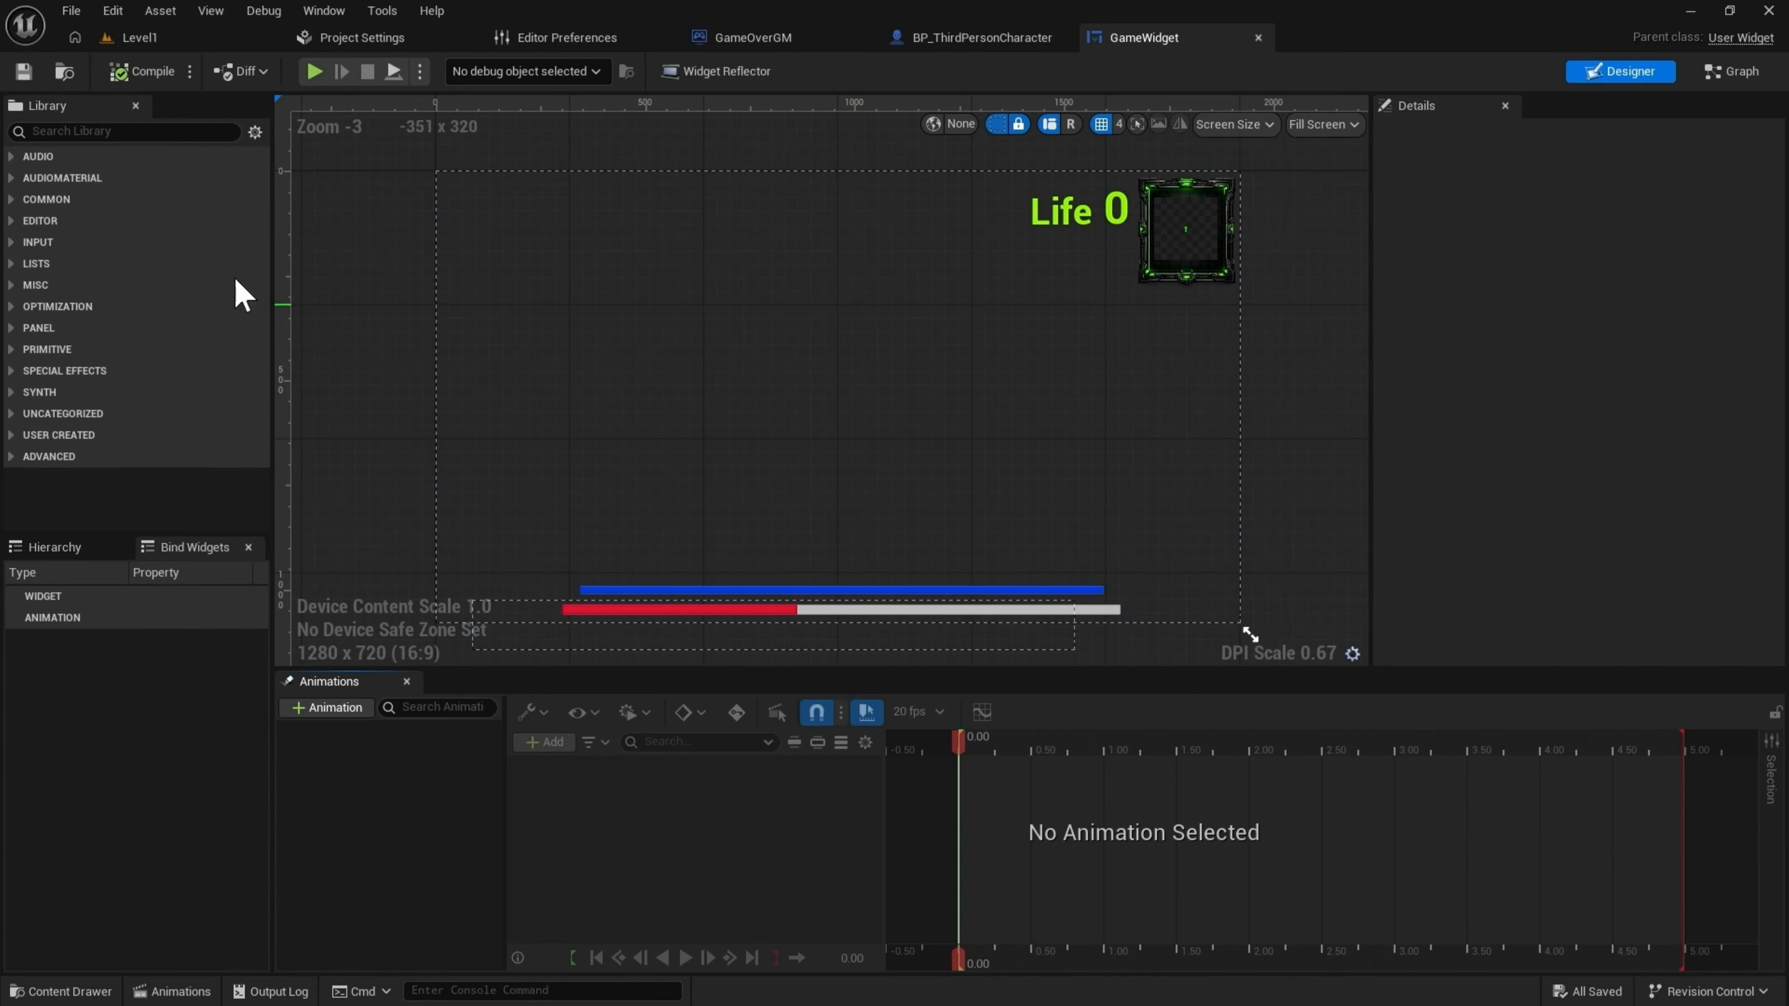
pyautogui.click(889, 591)
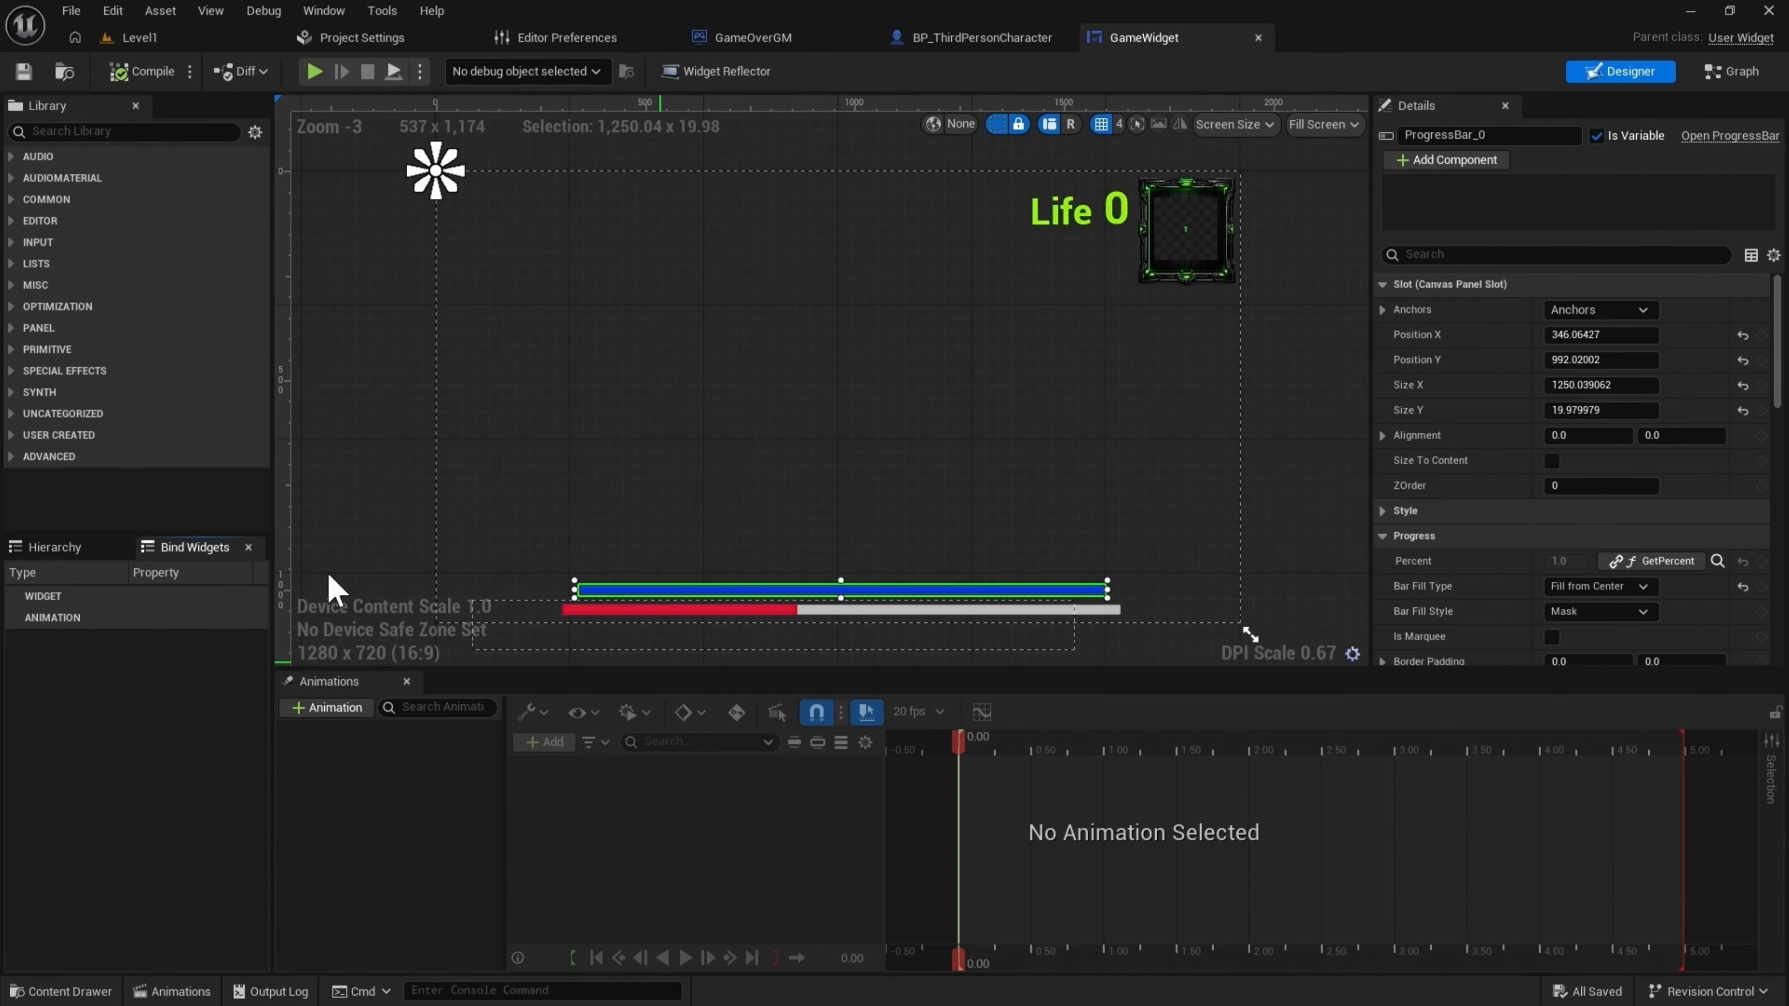
pyautogui.click(79, 550)
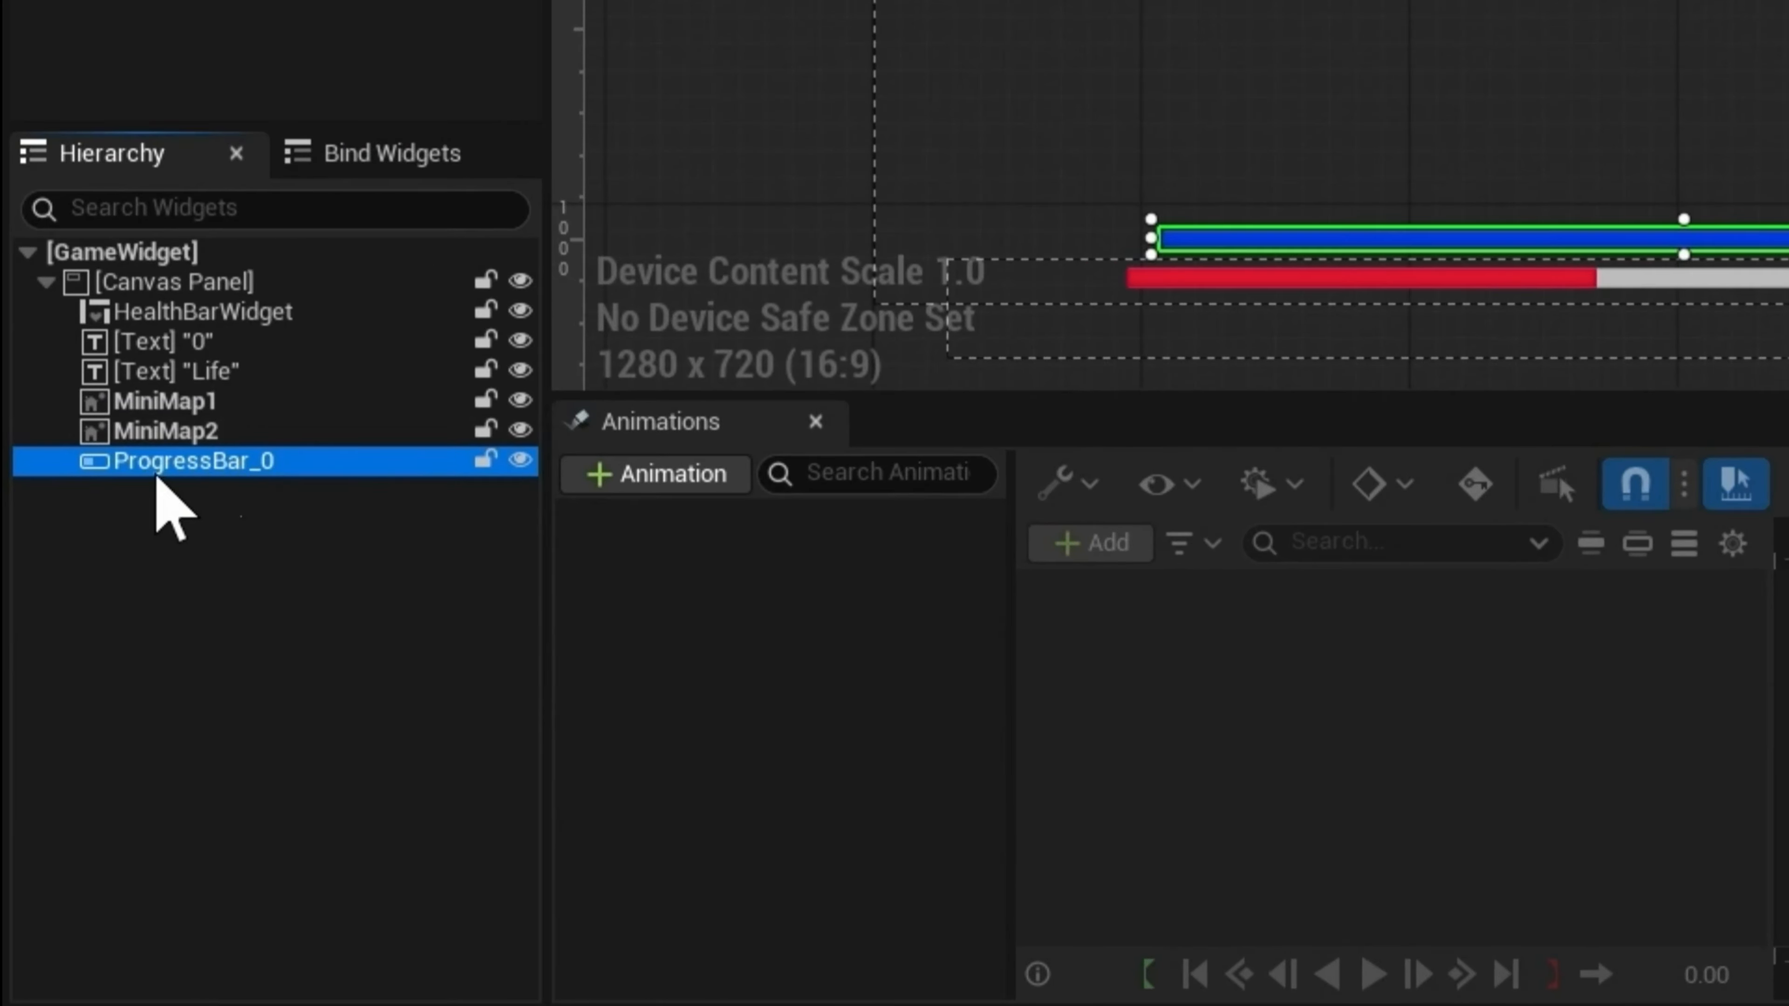
pyautogui.doubleClick(252, 461)
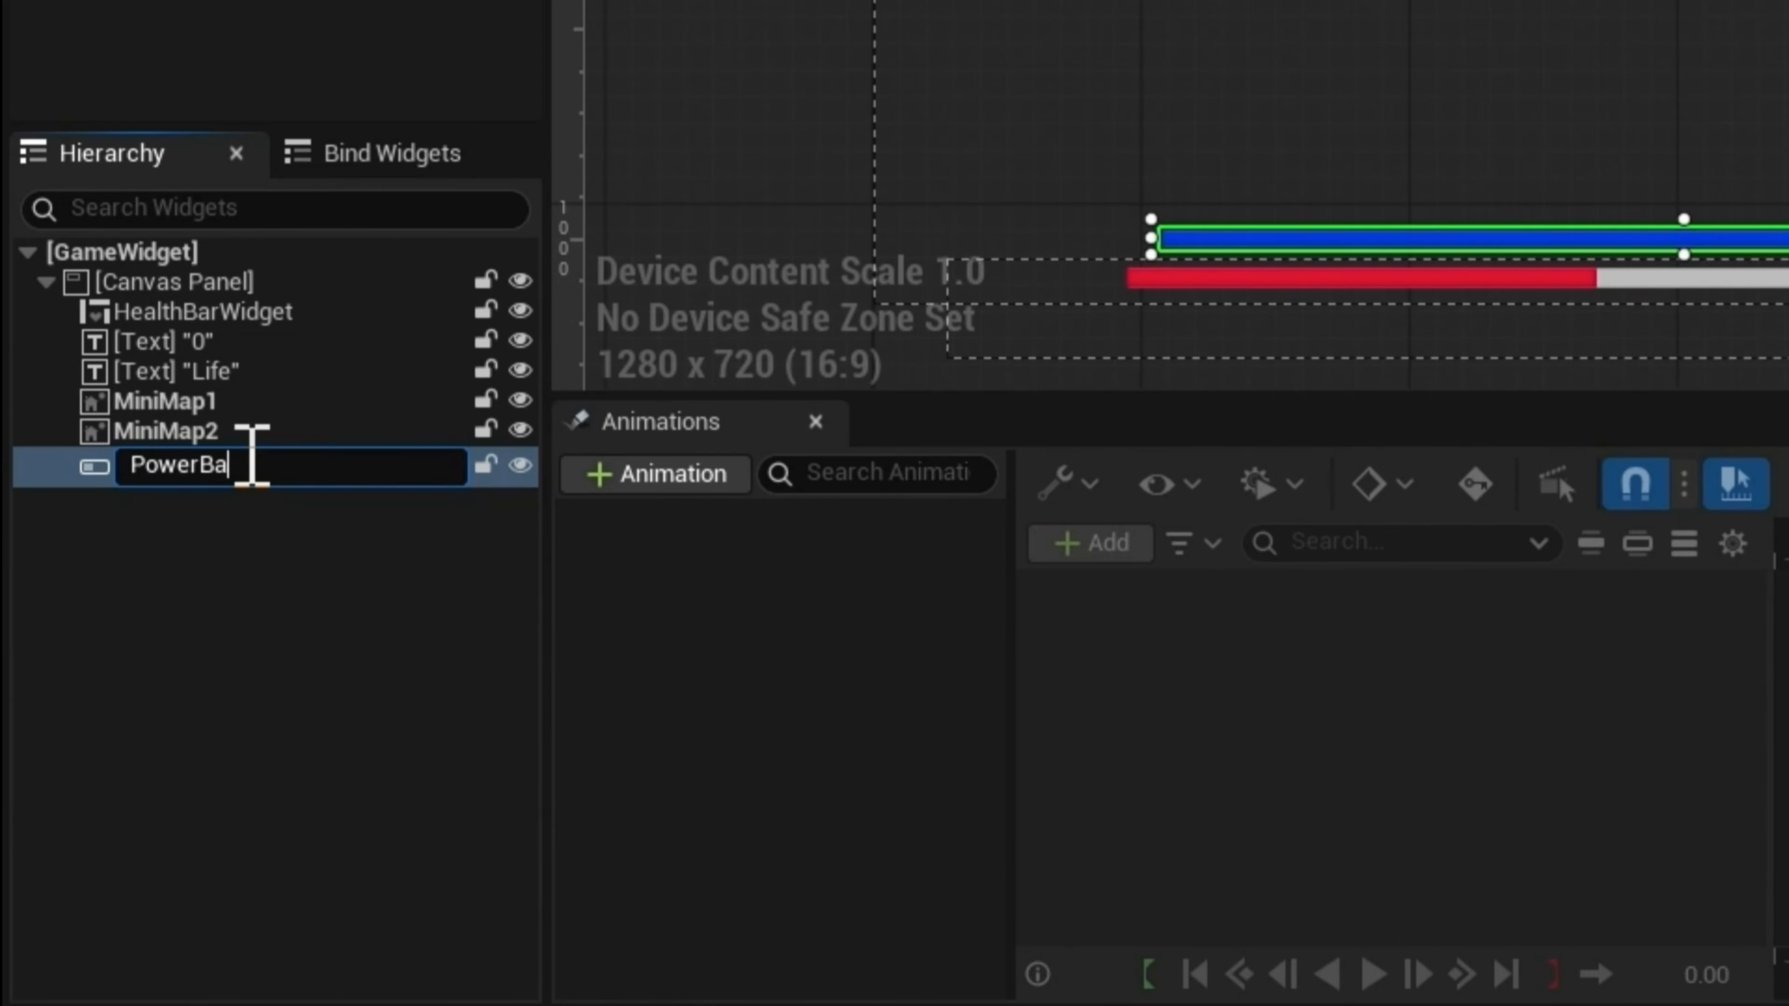
pyautogui.press('Return')
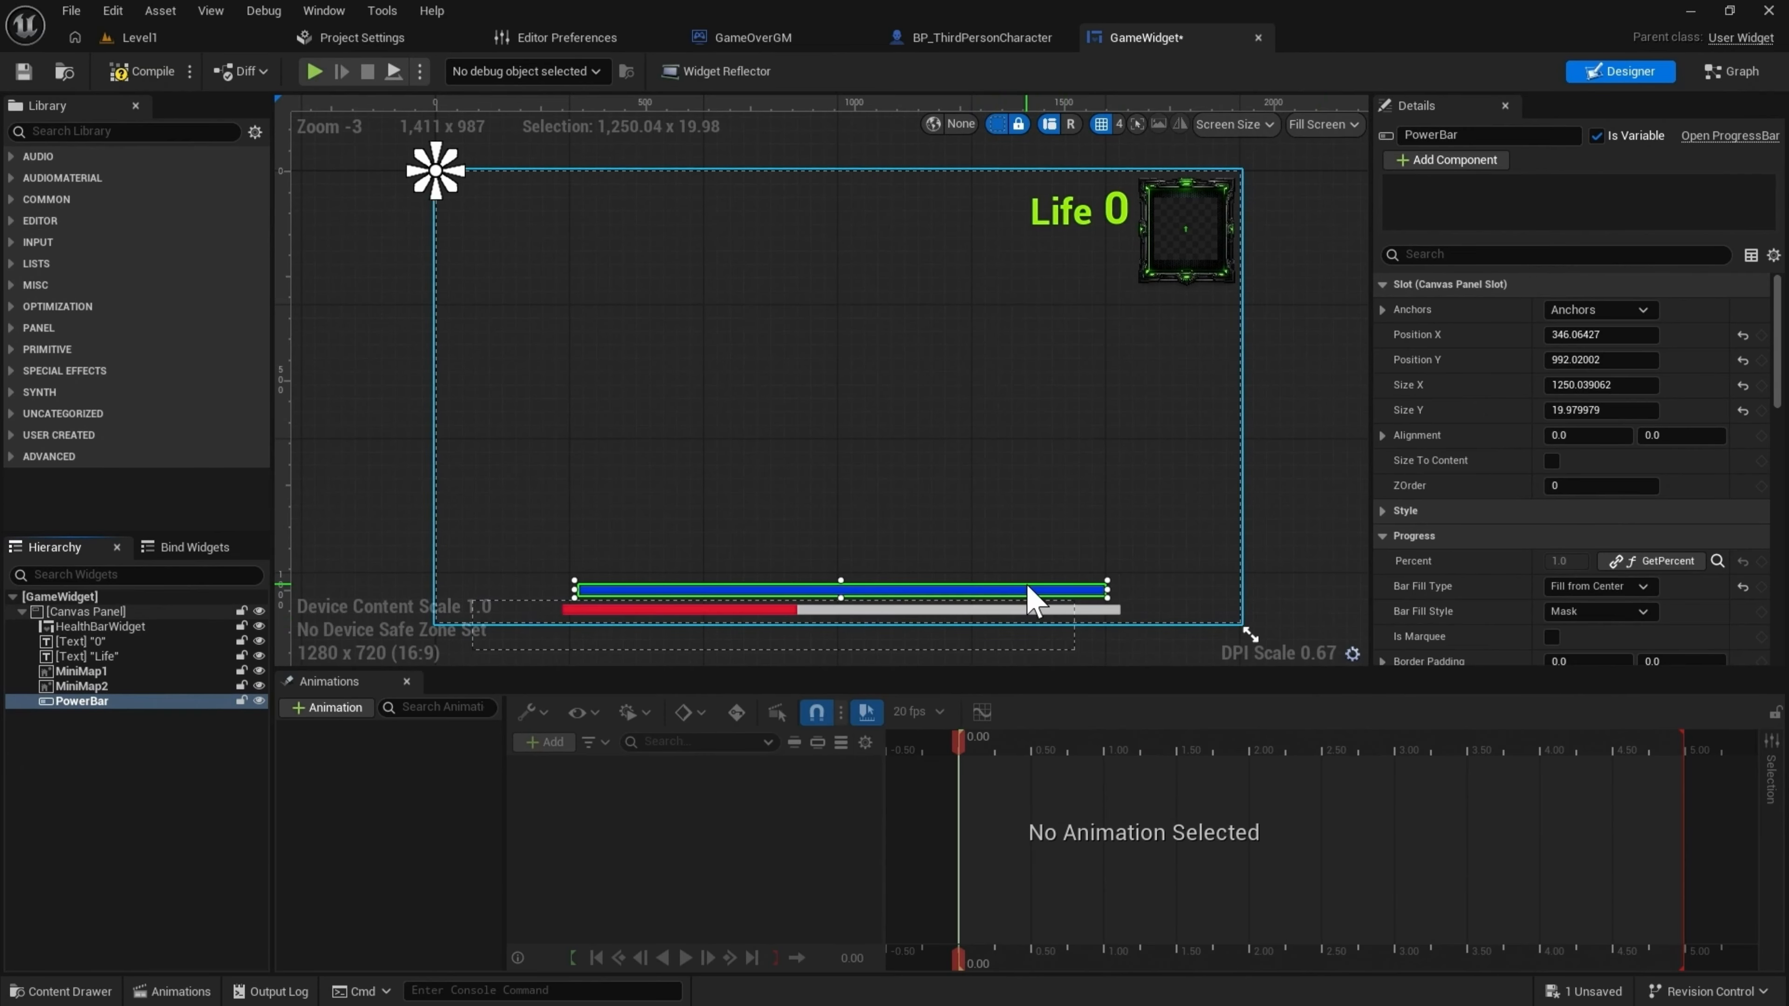
# Examine the PowerBar's detail properties, including its slot position and size, fill color, render transform, and progress settings with the percent binding
pyautogui.scroll(-3, 1570, 539)
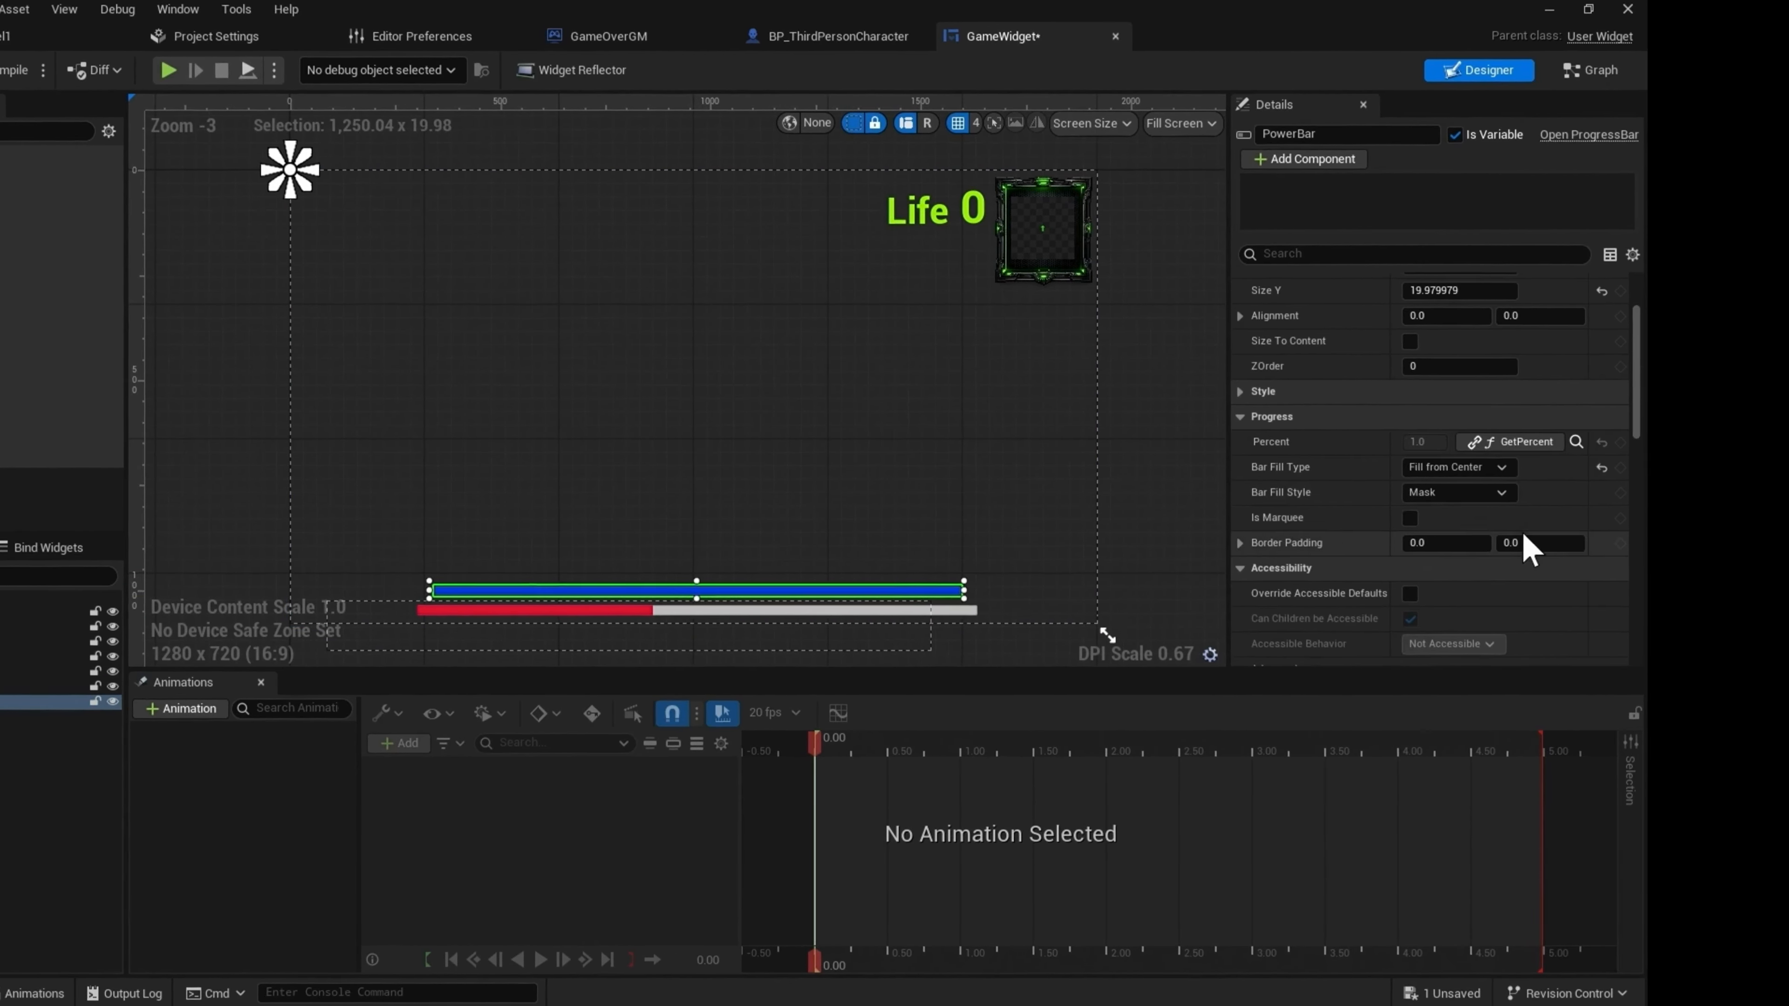
pyautogui.scroll(5, 1044, 489)
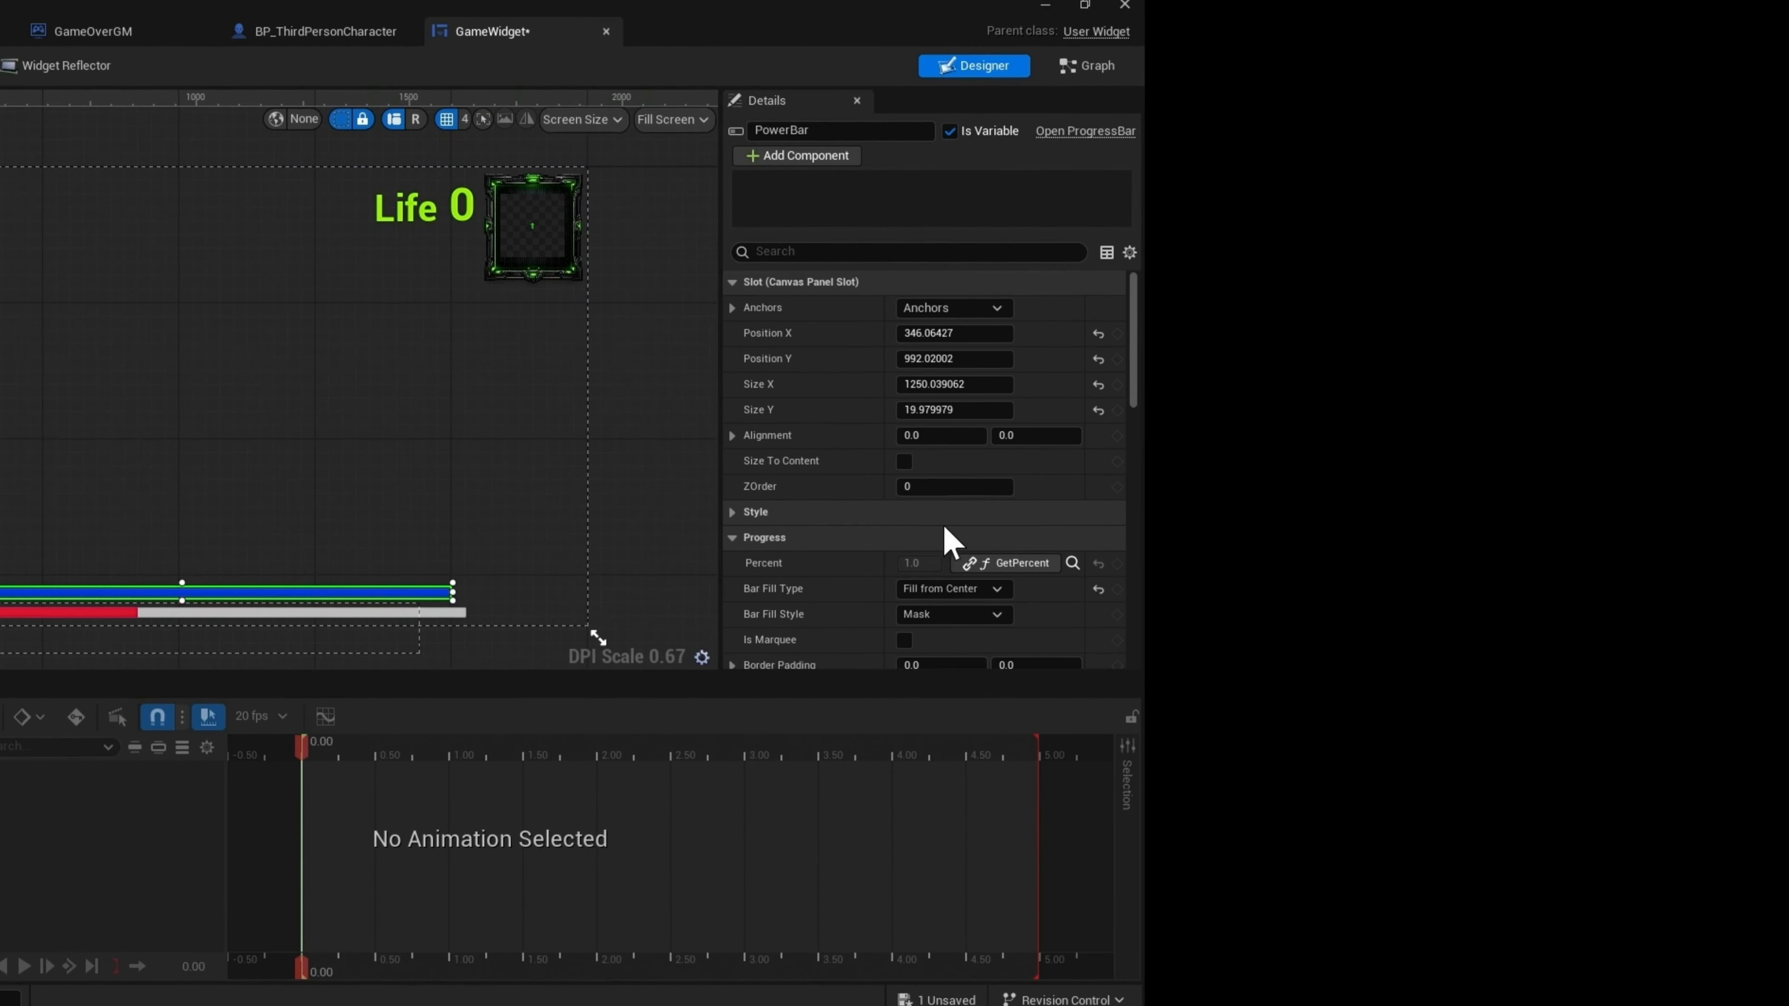
pyautogui.scroll(-4, 989, 609)
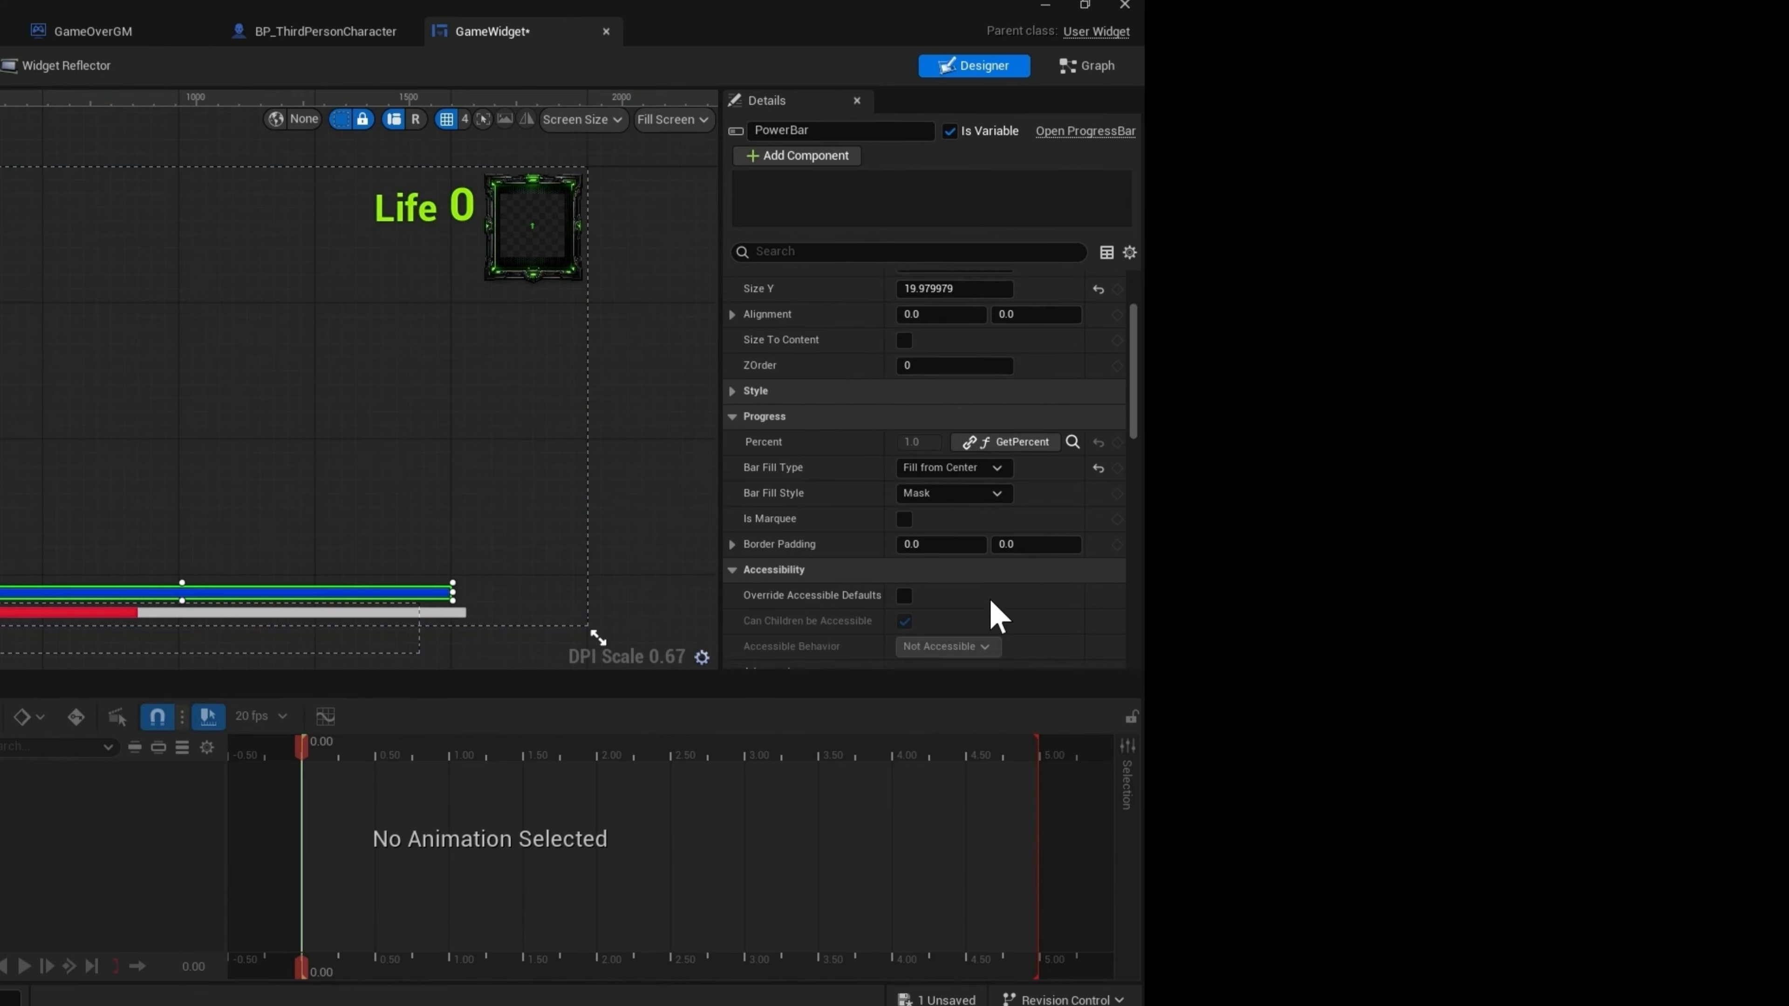
pyautogui.scroll(-2, 992, 611)
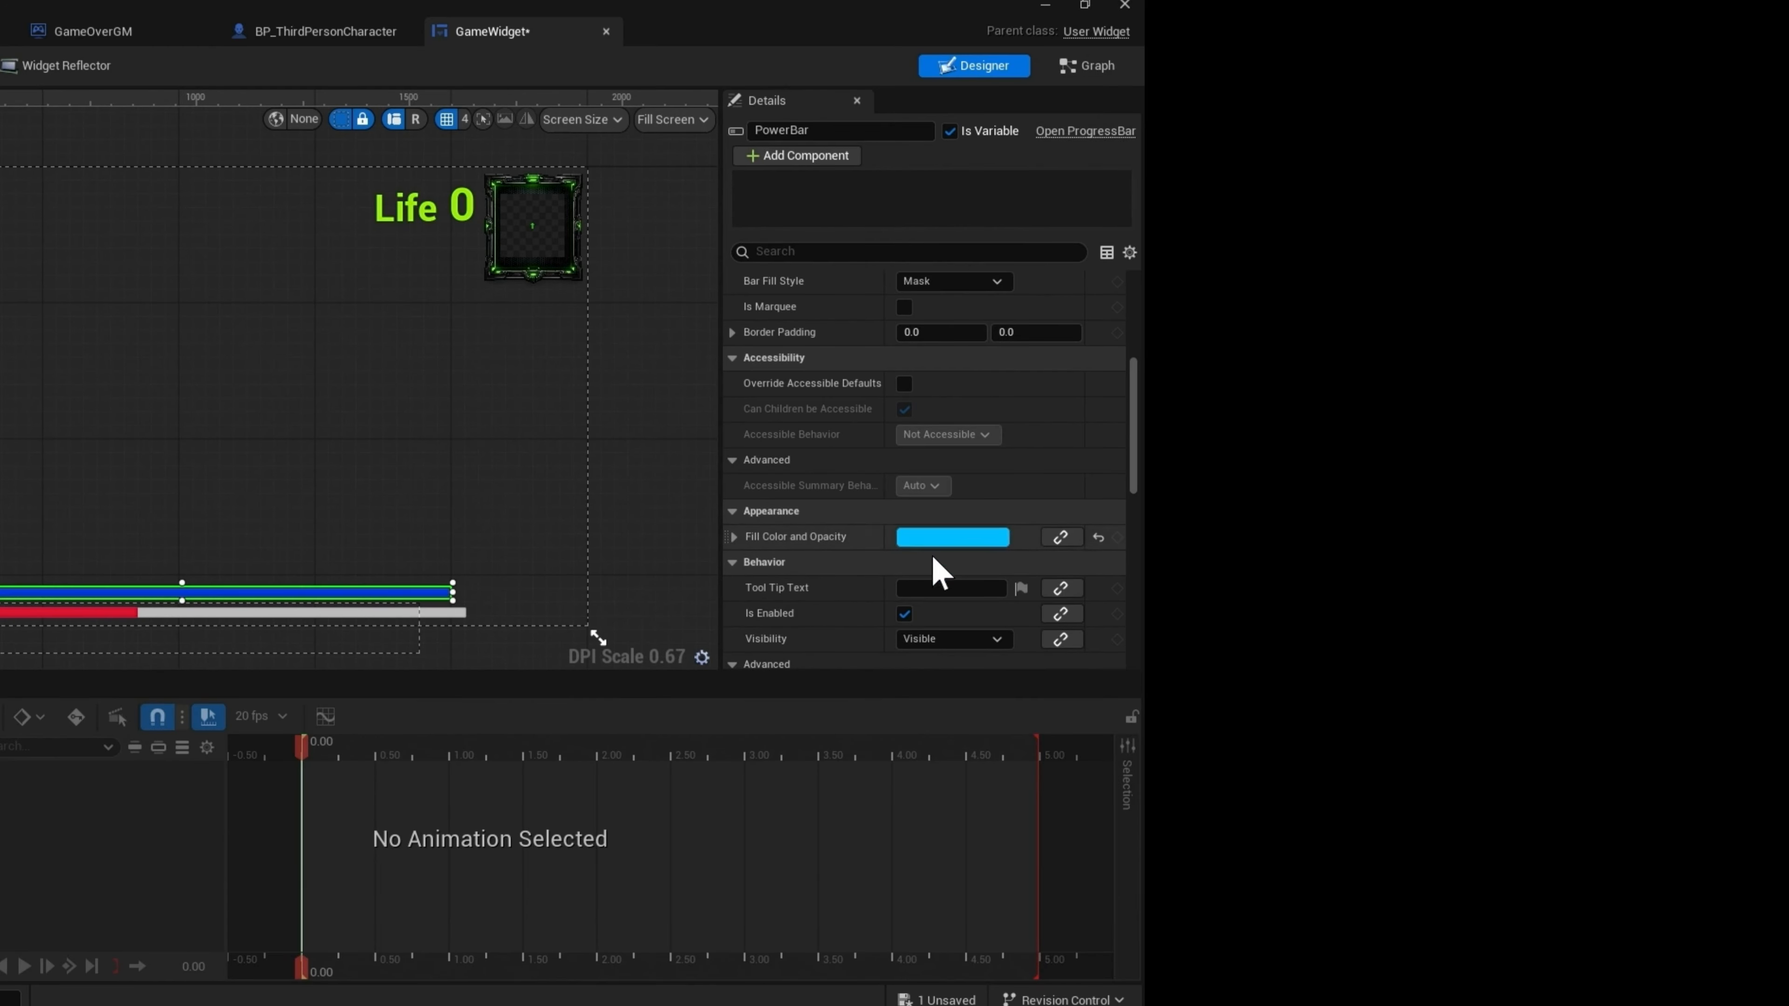
pyautogui.scroll(-10, 939, 592)
pyautogui.scroll(4, 967, 512)
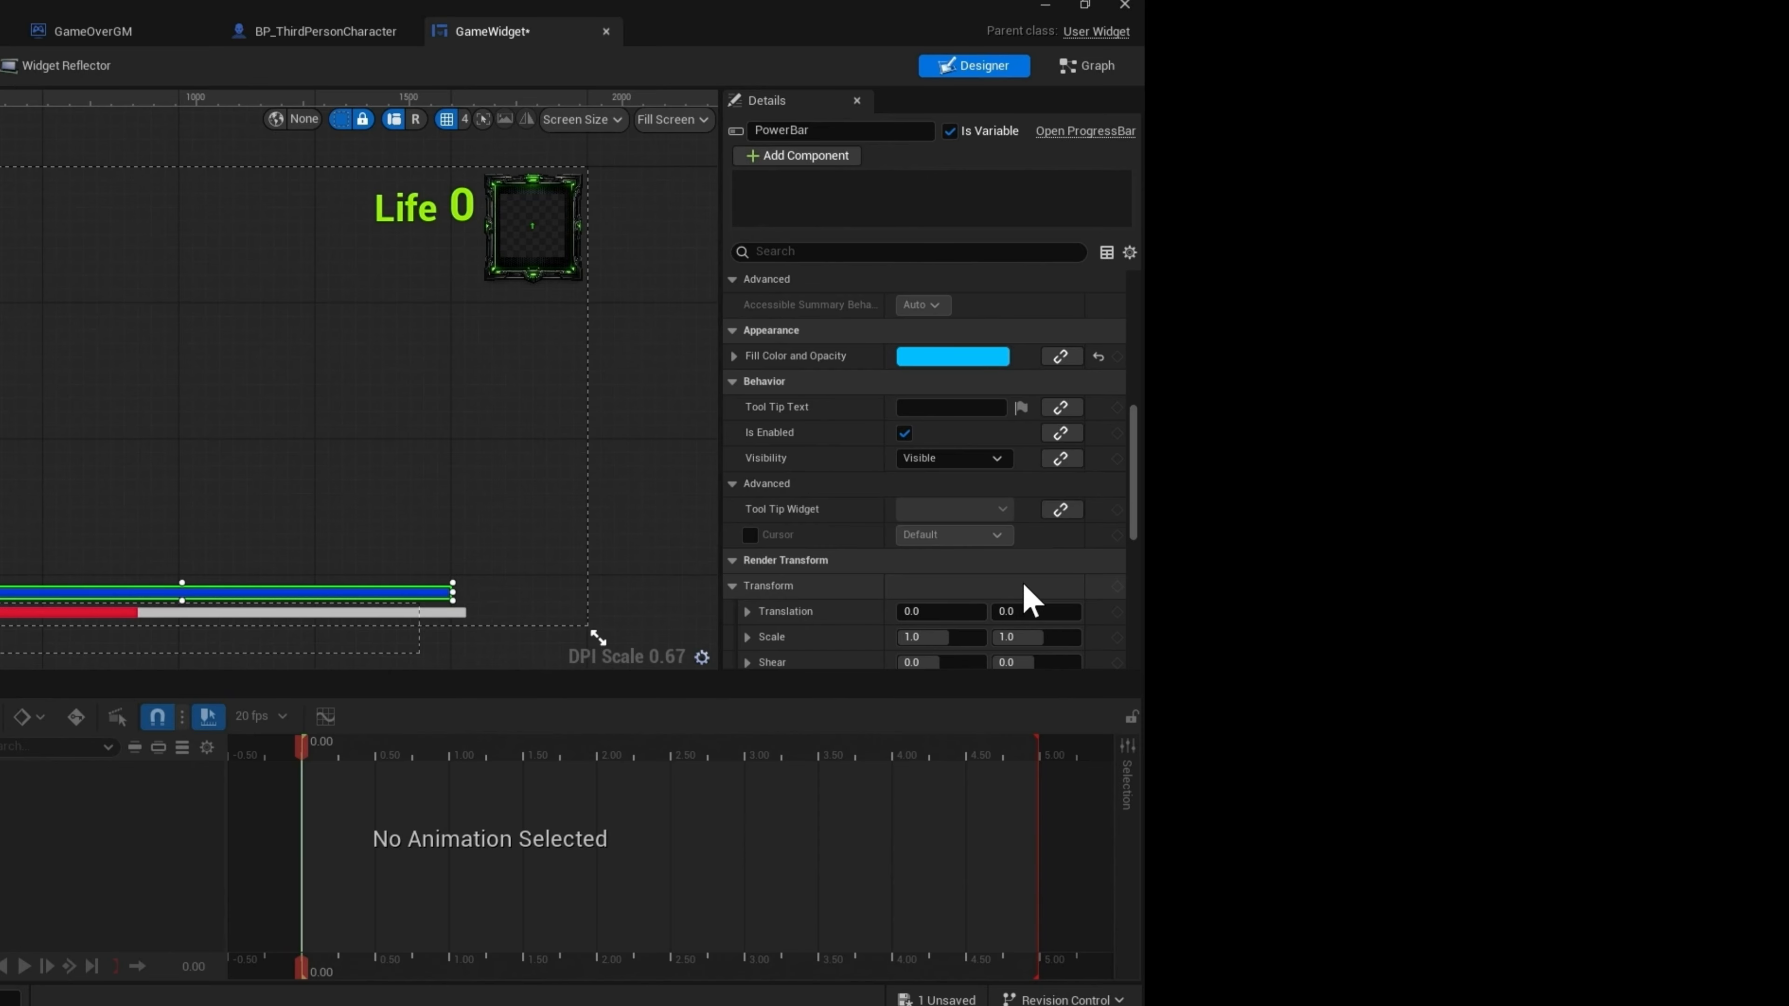
pyautogui.scroll(-5, 1025, 612)
pyautogui.scroll(8, 1051, 572)
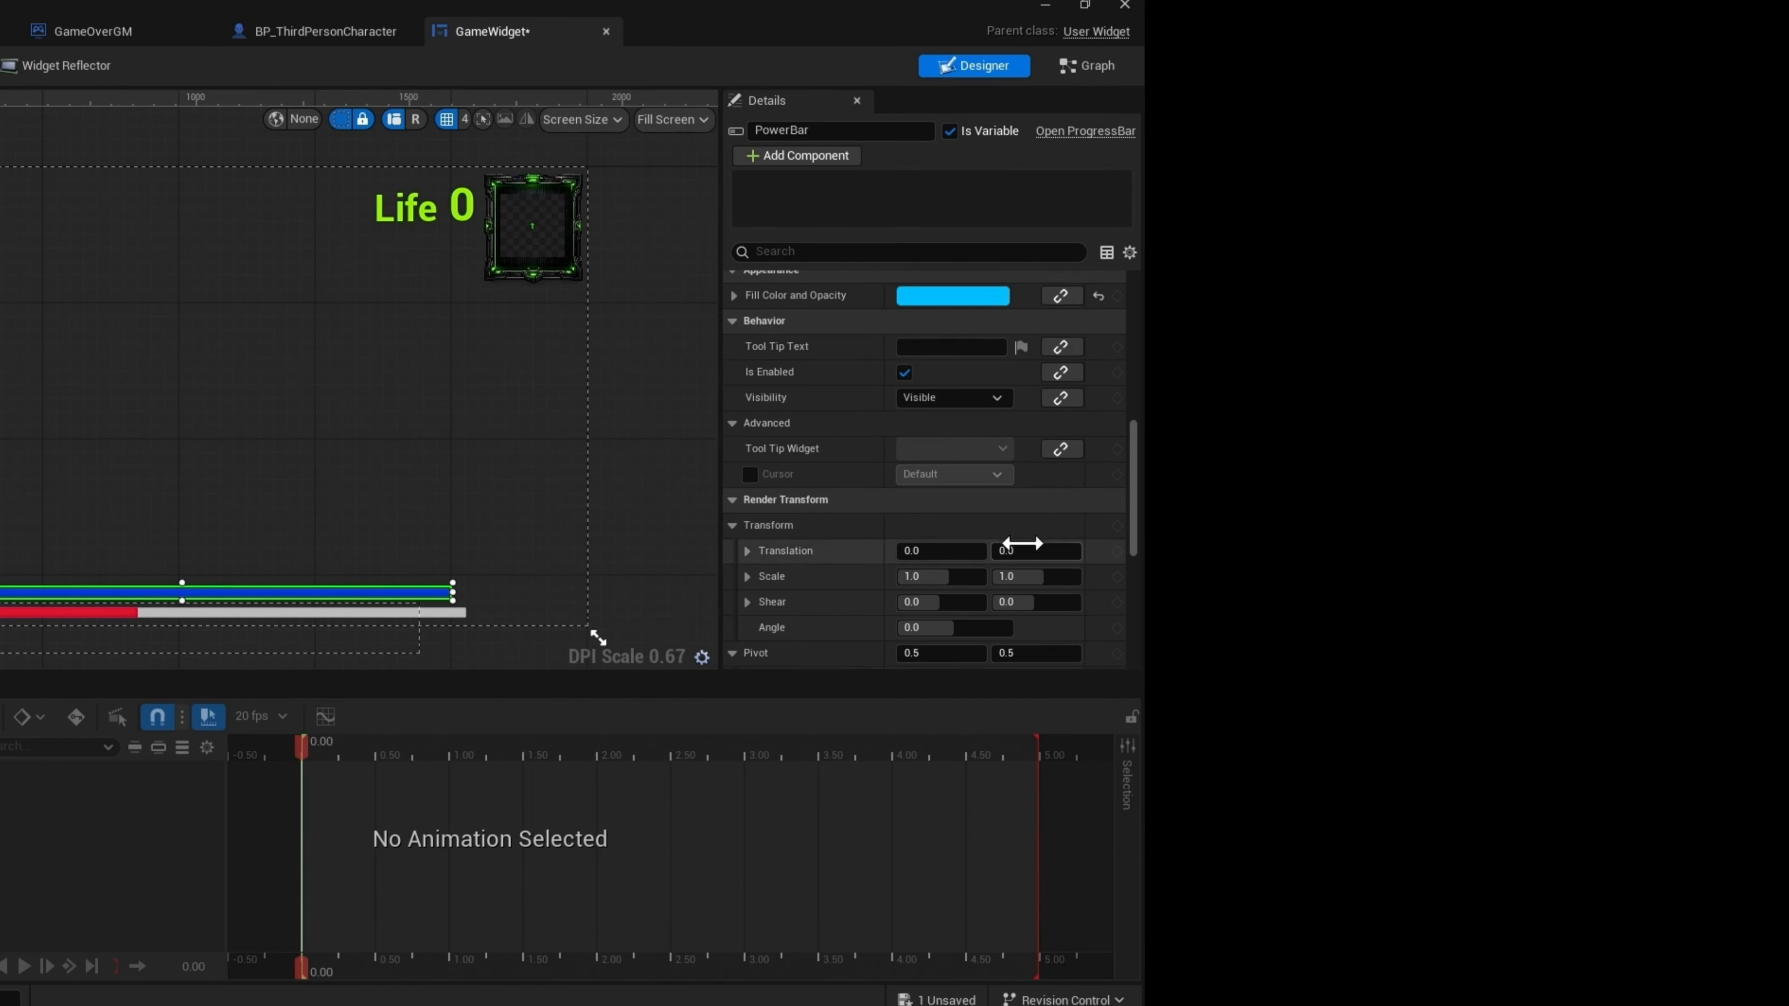
pyautogui.scroll(5, 1039, 536)
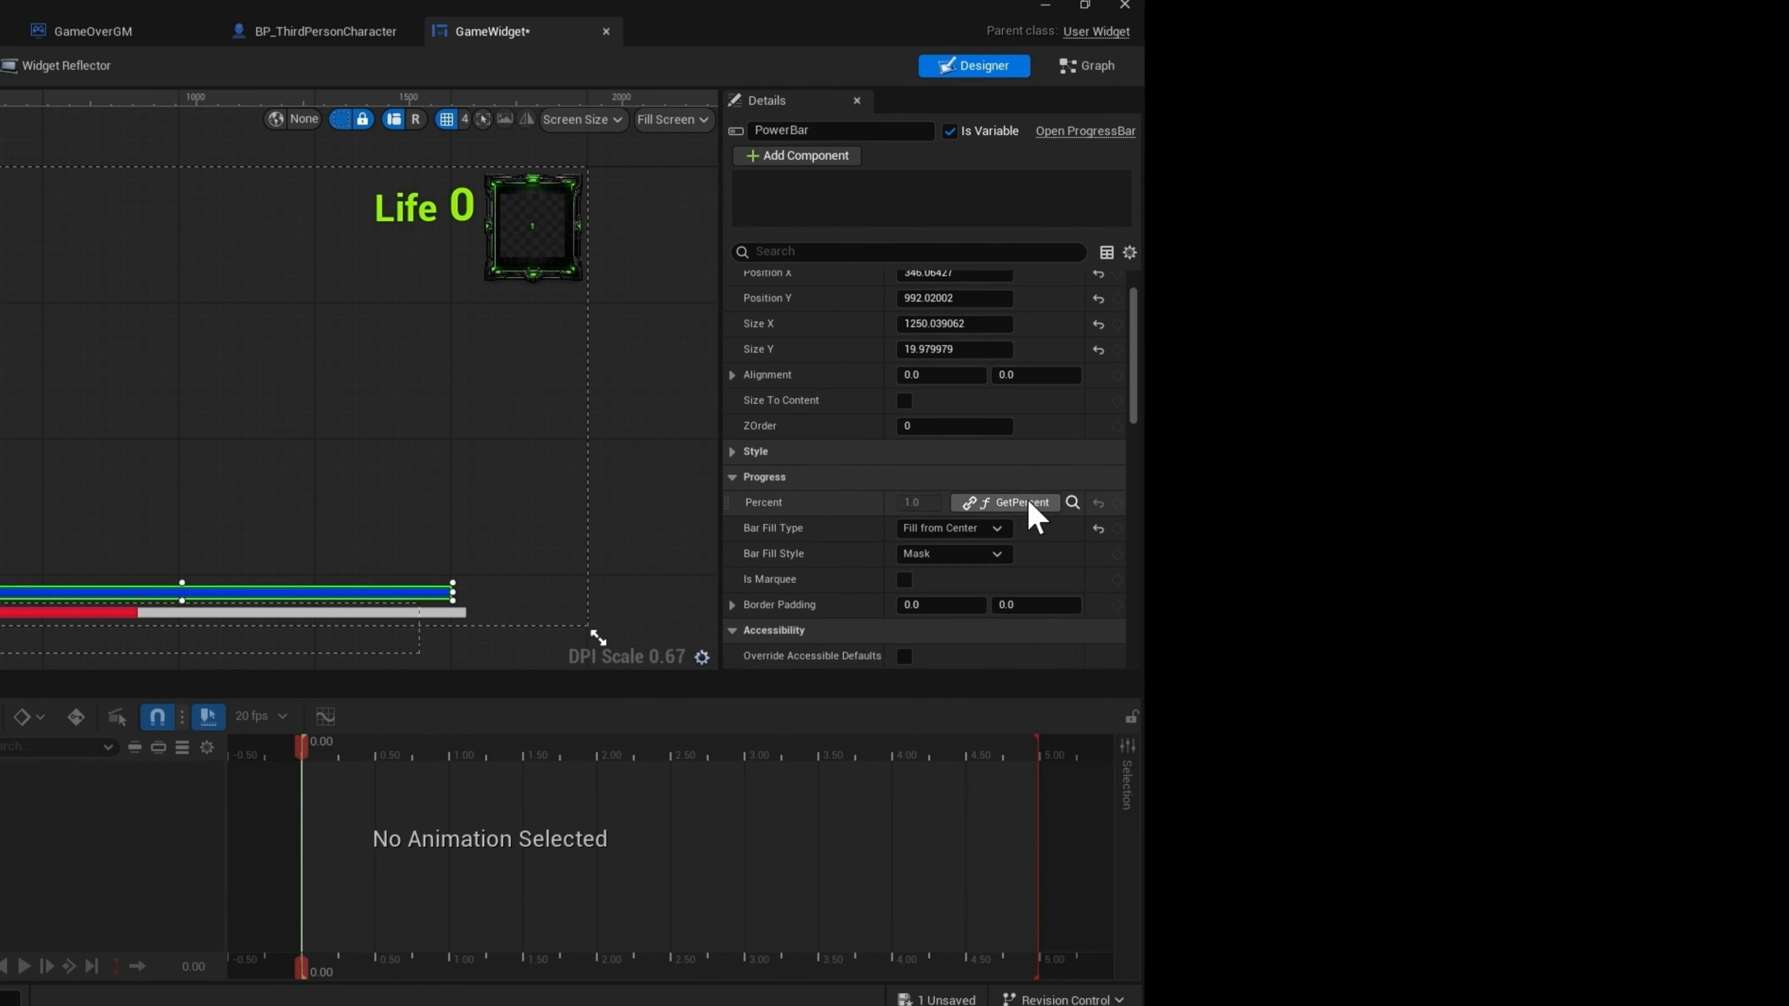
pyautogui.click(732, 479)
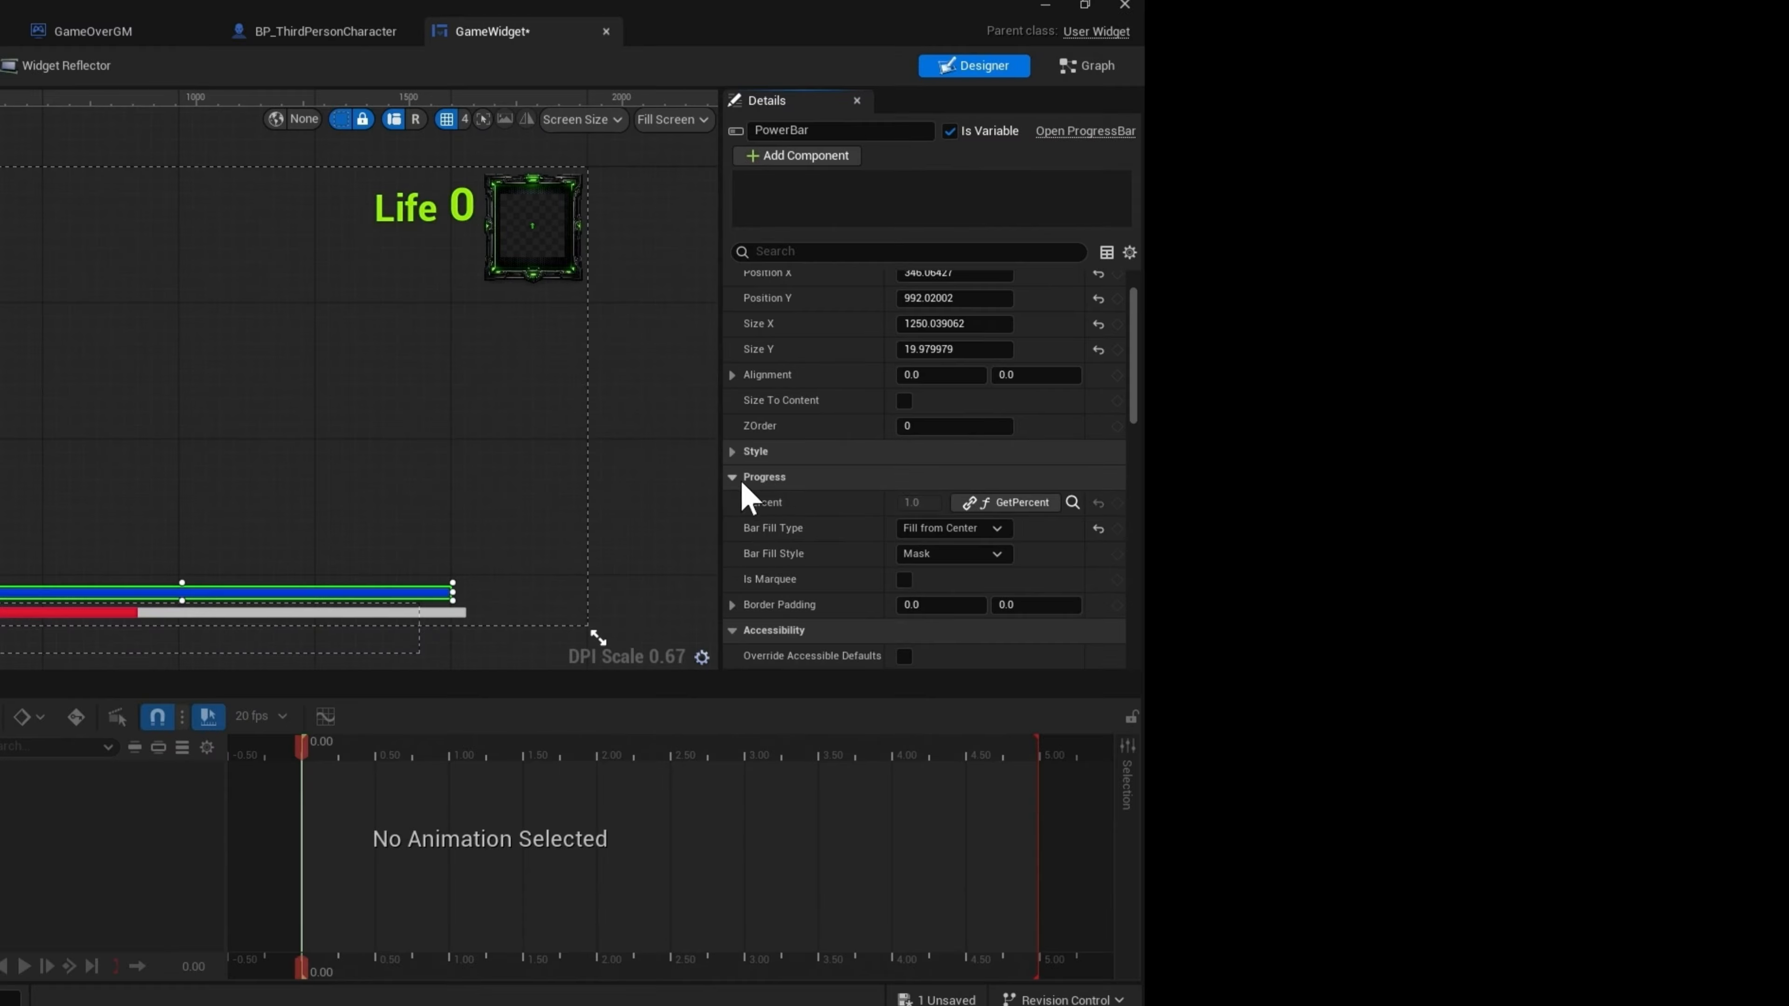